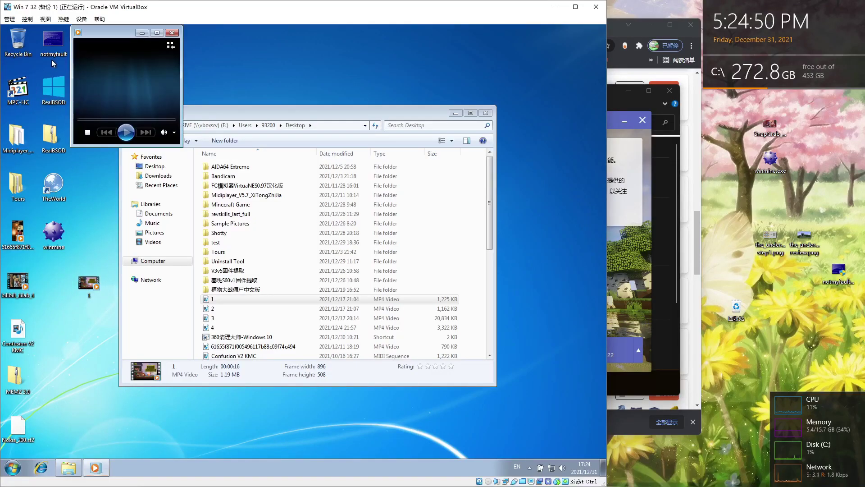
- Move the Not My Fault dialog off the video, crash the guest, and stop the screen recording
{"action": "left_click_drag", "start_coordinate": [148, 87], "coordinate": [39, 375]}
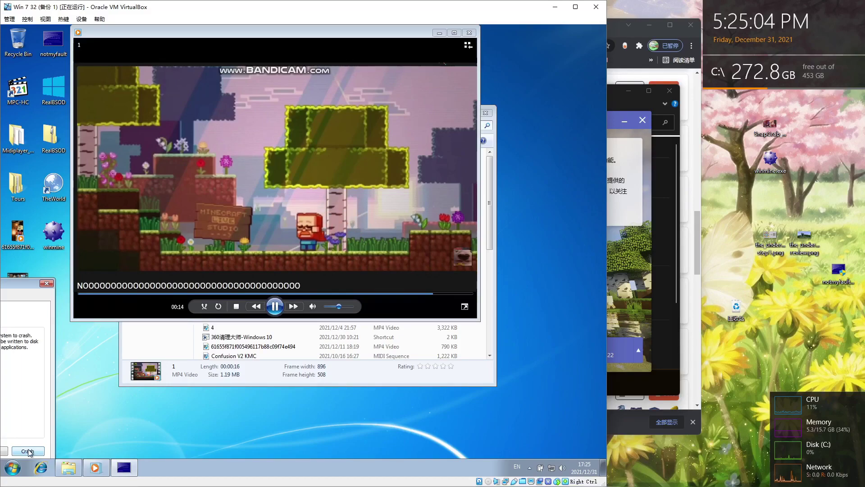
{"action": "left_click", "coordinate": [28, 451]}
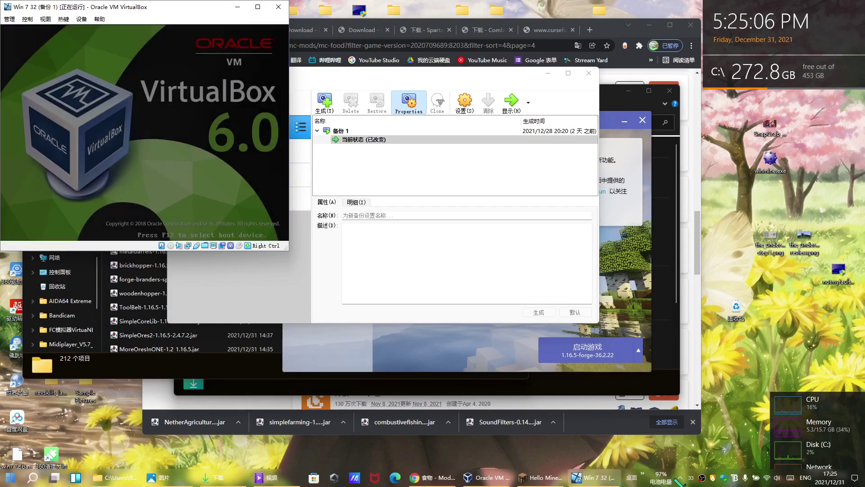
{"action": "right_click", "coordinate": [704, 477]}
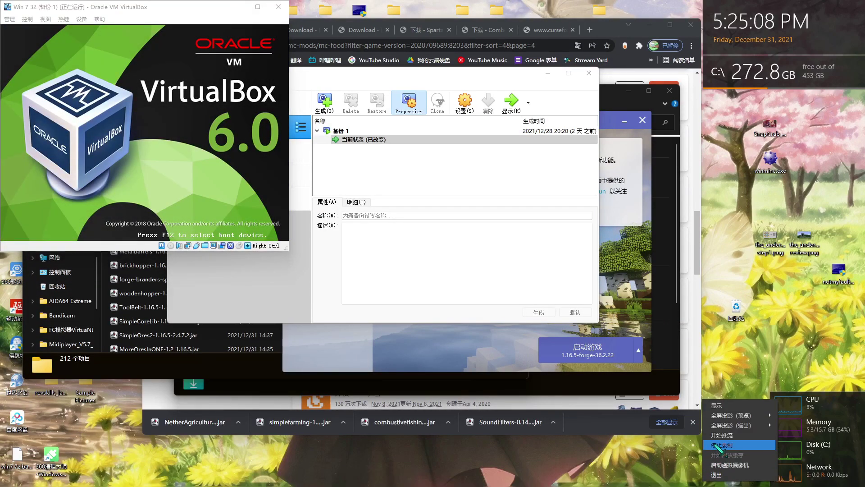
{"action": "left_click", "coordinate": [718, 446]}
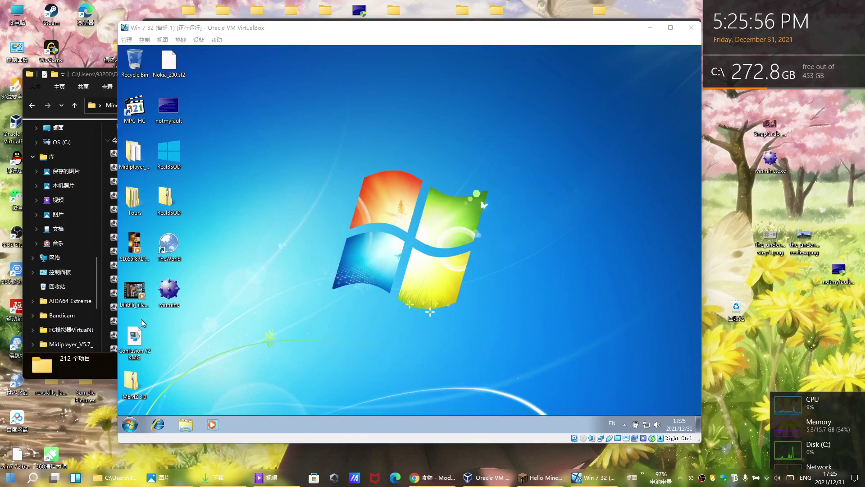
- Play the MIDI file in the media player, crash the guest, then resume the song
{"action": "double_click", "coordinate": [168, 107]}
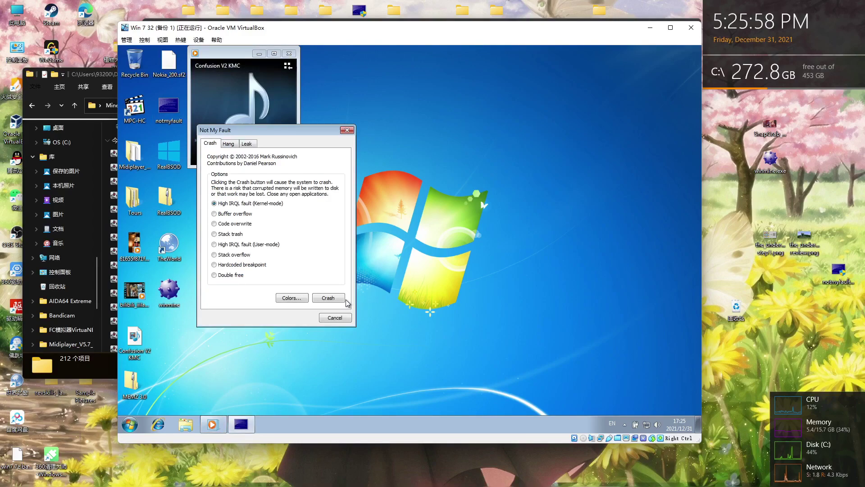
{"action": "left_click", "coordinate": [329, 298]}
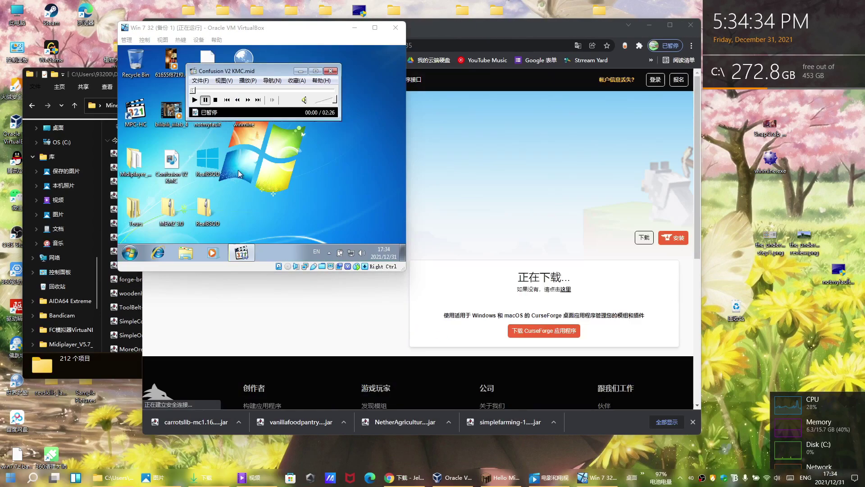
{"action": "left_click", "coordinate": [194, 99]}
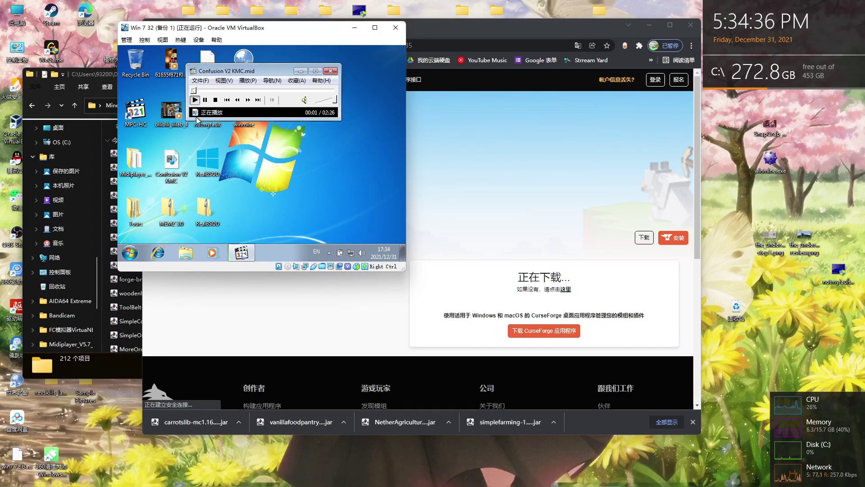
{"action": "left_click_drag", "start_coordinate": [260, 70], "coordinate": [299, 104]}
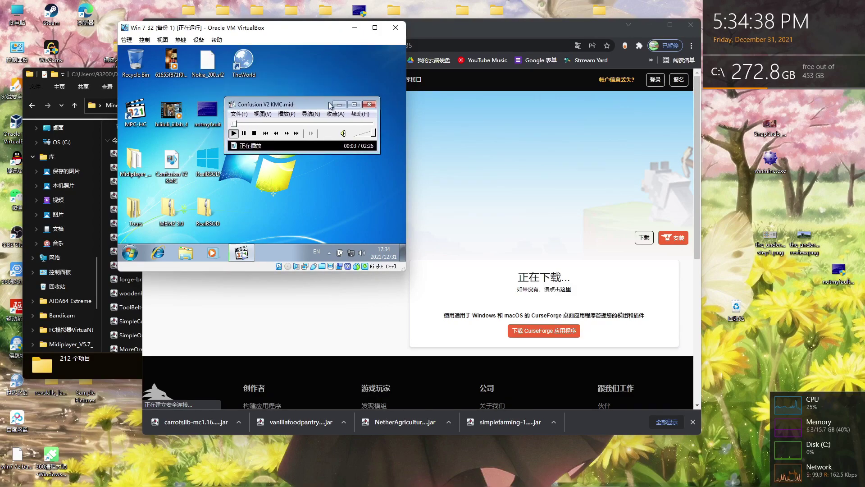
- Set Not My Fault's crash-screen background to black and crash the guest
{"action": "double_click", "coordinate": [213, 112]}
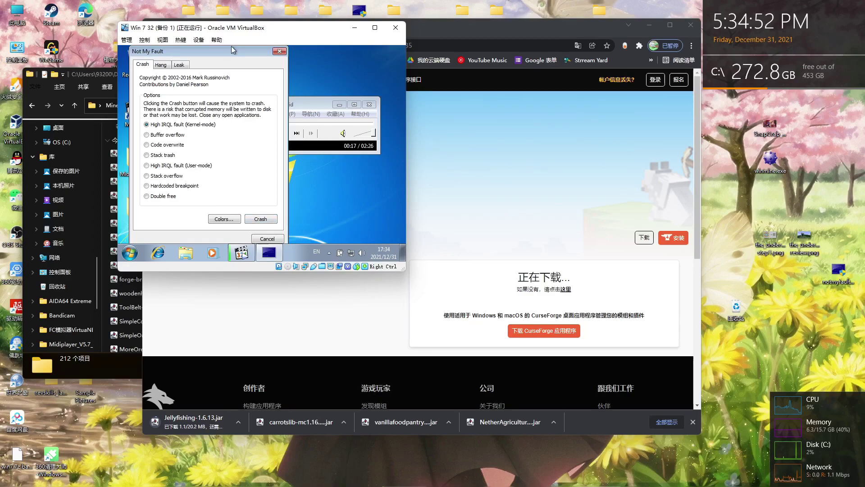
{"action": "left_click", "coordinate": [224, 218]}
{"action": "left_click", "coordinate": [177, 145]}
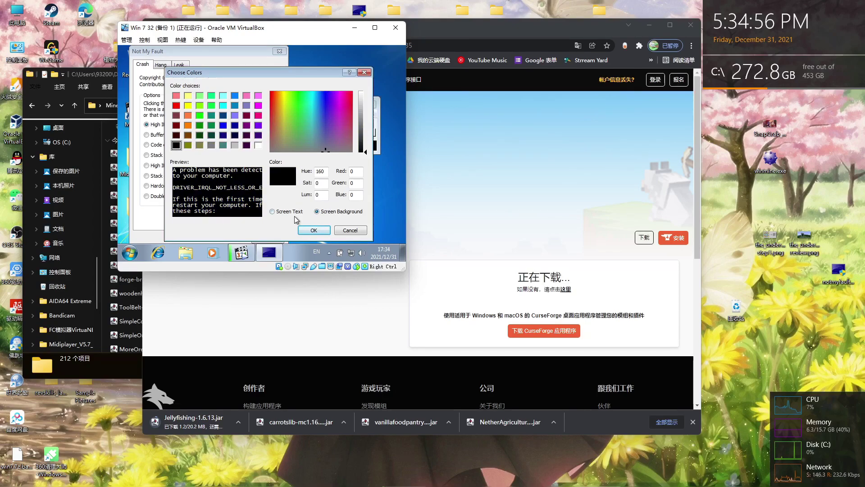
{"action": "left_click", "coordinate": [311, 230]}
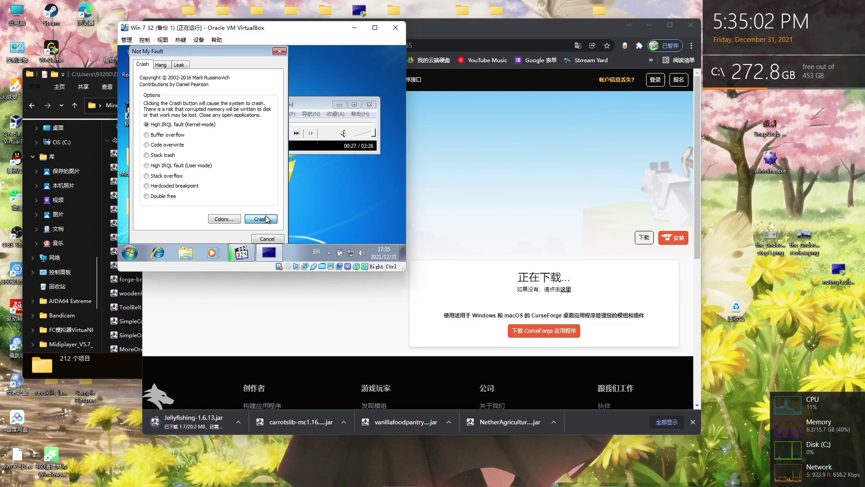
{"action": "left_click", "coordinate": [263, 219]}
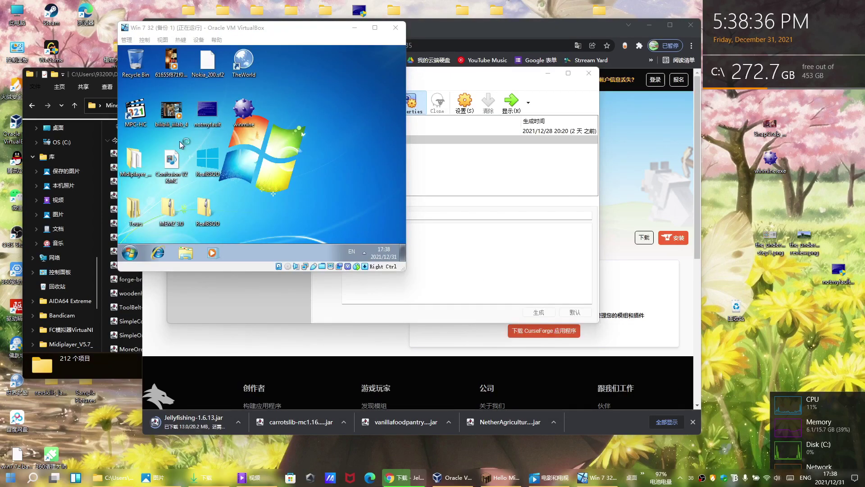
- Play the music file and crash the guest with Not My Fault
{"action": "double_click", "coordinate": [171, 161]}
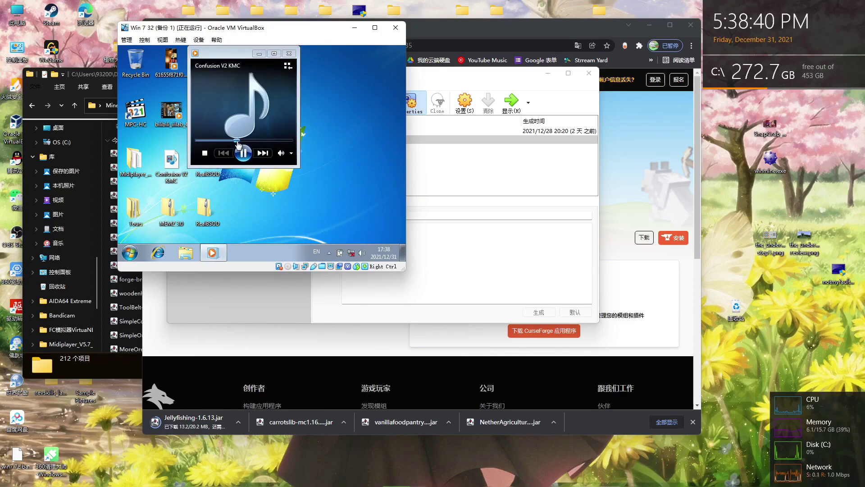
{"action": "left_click_drag", "start_coordinate": [234, 62], "coordinate": [291, 67]}
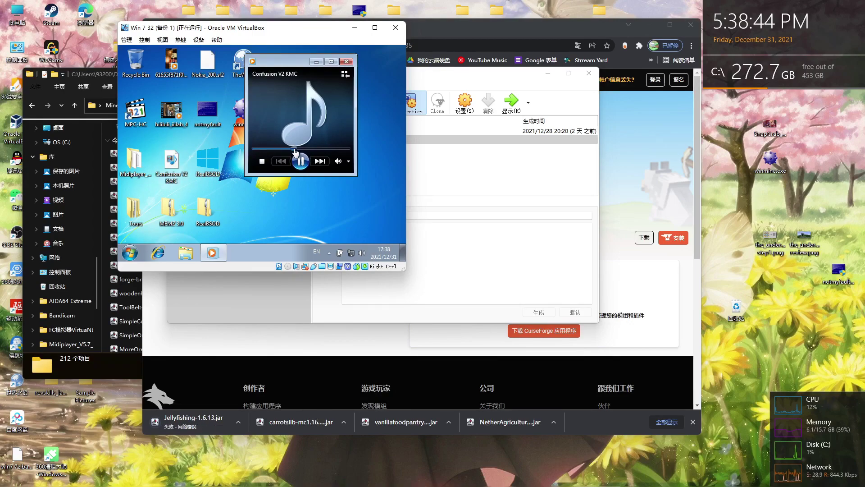
{"action": "double_click", "coordinate": [207, 108]}
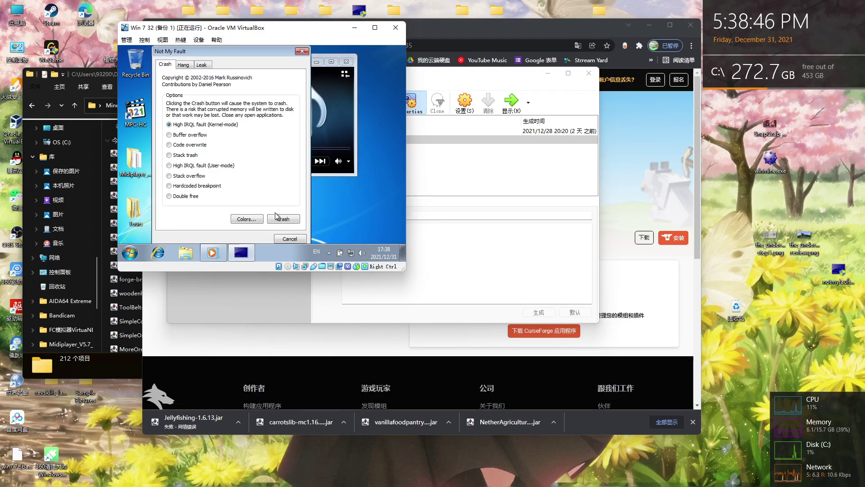
{"action": "left_click", "coordinate": [331, 108]}
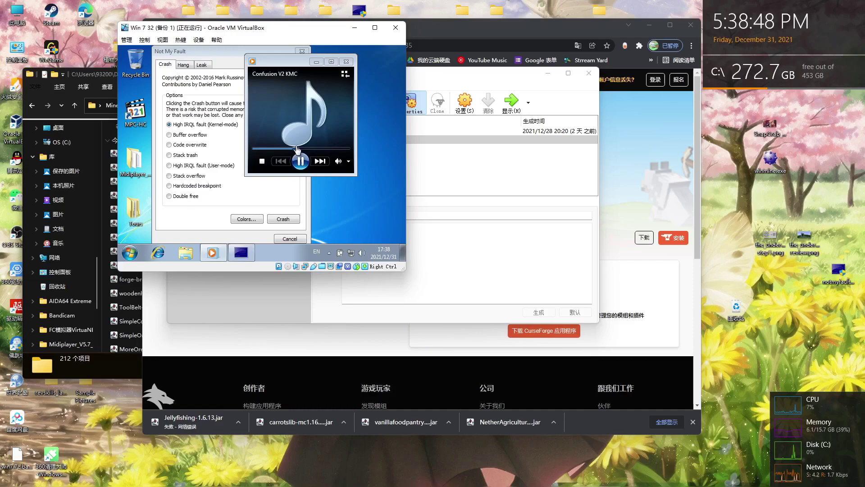
{"action": "left_click", "coordinate": [283, 219]}
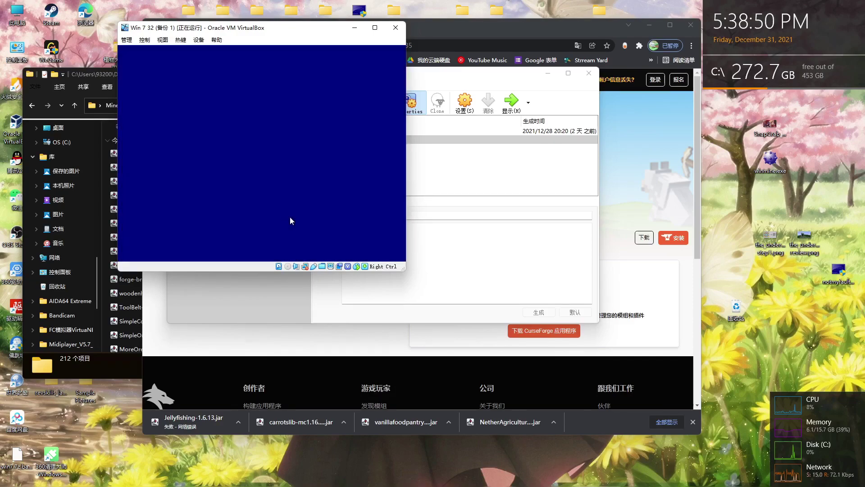
{"action": "right_click", "coordinate": [791, 478]}
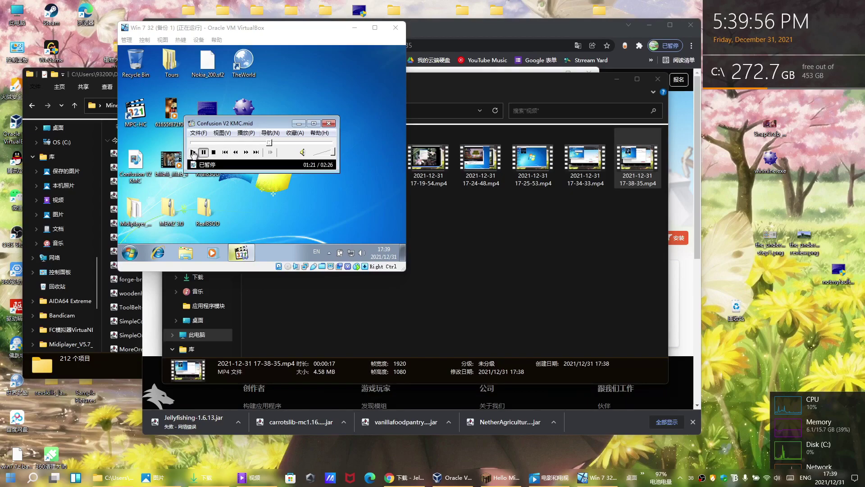
- Resume the MIDI song and crash the guest again with Not My Fault
{"action": "left_click", "coordinate": [193, 153]}
{"action": "double_click", "coordinate": [206, 112]}
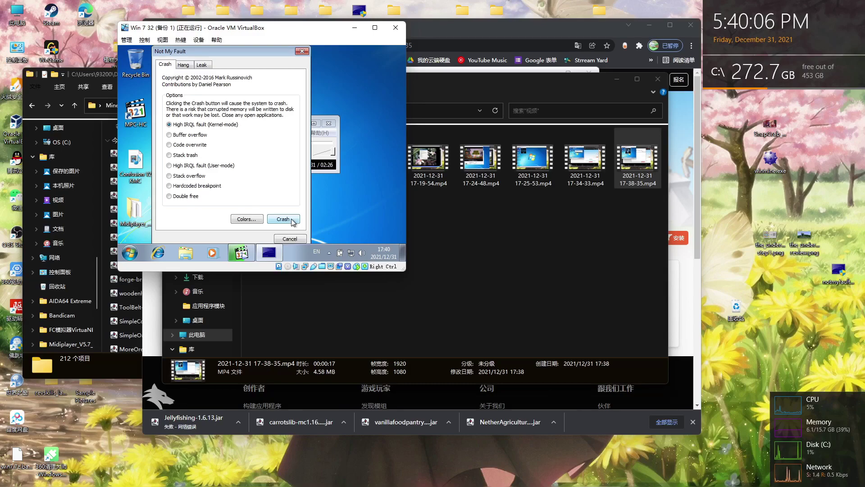
{"action": "left_click", "coordinate": [284, 219]}
{"action": "right_click", "coordinate": [719, 477]}
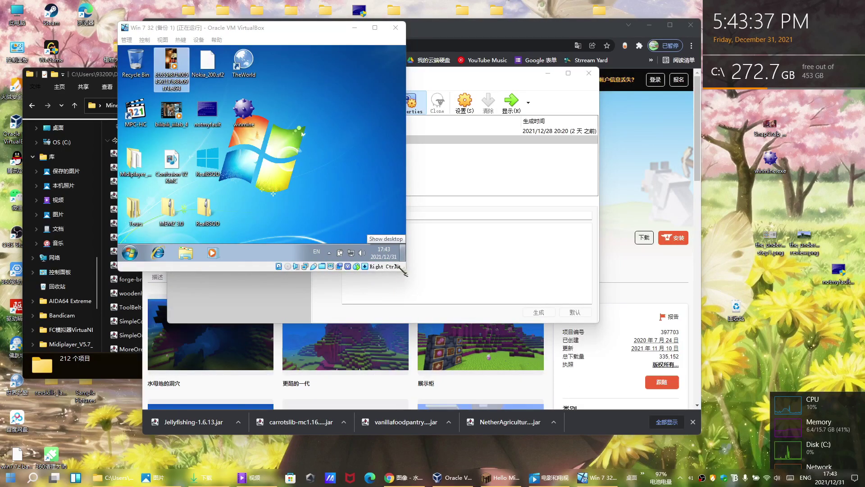
- Enlarge the VM window, play a desktop video, and crash the guest during playback
{"action": "left_click_drag", "start_coordinate": [404, 271], "coordinate": [691, 436]}
{"action": "double_click", "coordinate": [207, 115]}
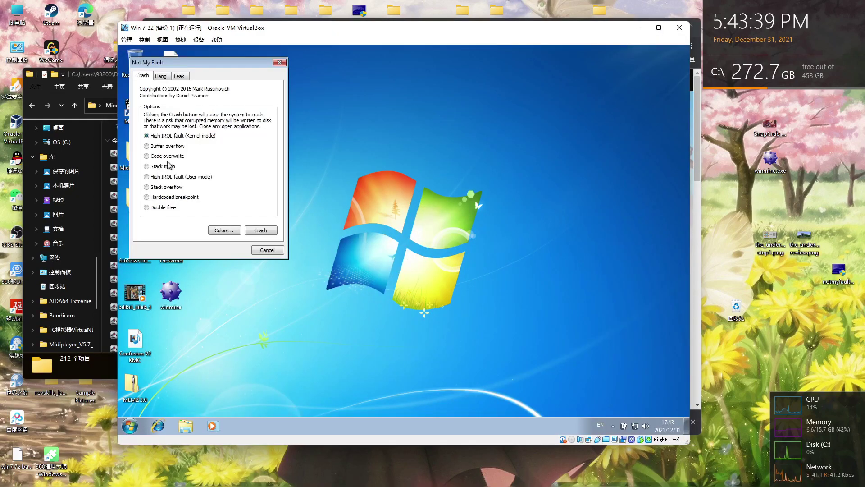
{"action": "double_click", "coordinate": [132, 263]}
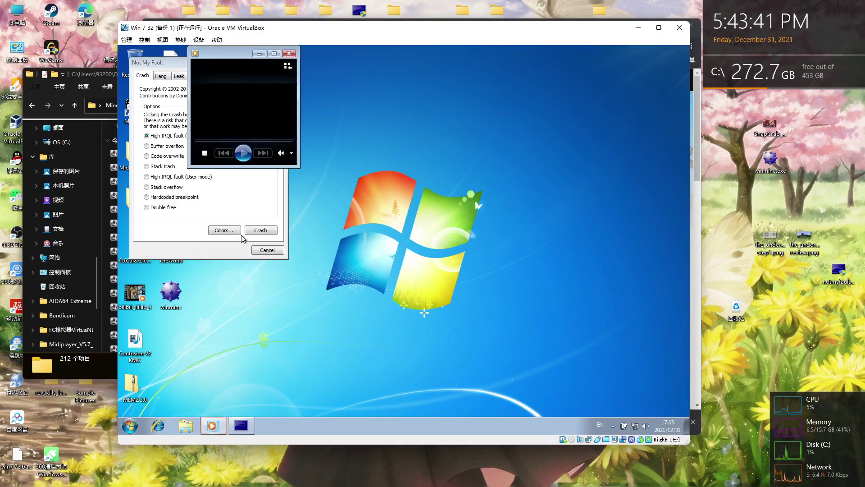
{"action": "left_click", "coordinate": [260, 230]}
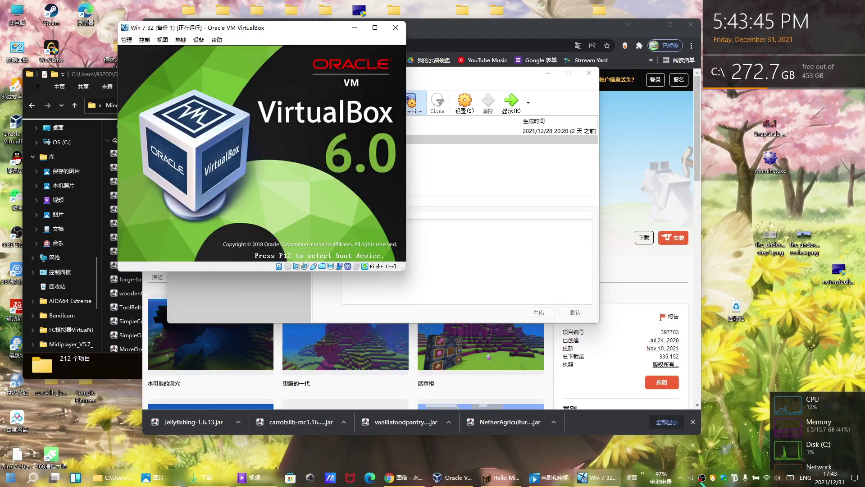
{"action": "right_click", "coordinate": [778, 406]}
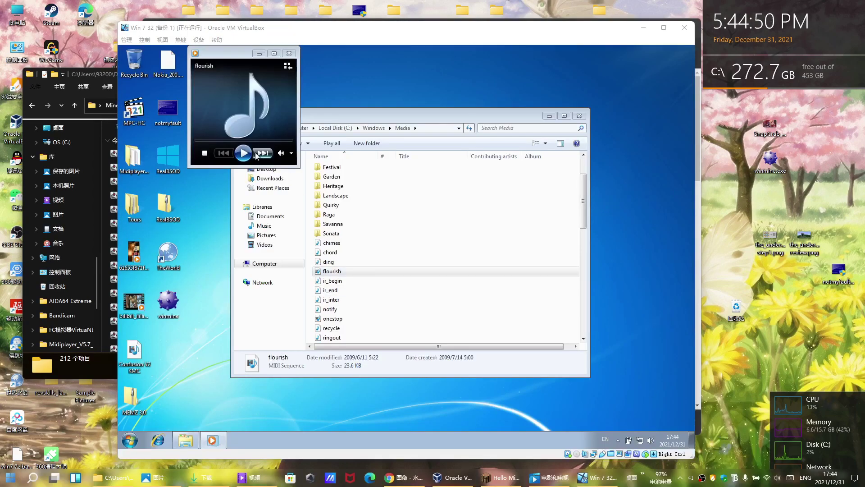
- Open Minesweeper in the guest and start Task Manager from the taskbar
{"action": "left_click_drag", "start_coordinate": [361, 115], "coordinate": [418, 101]}
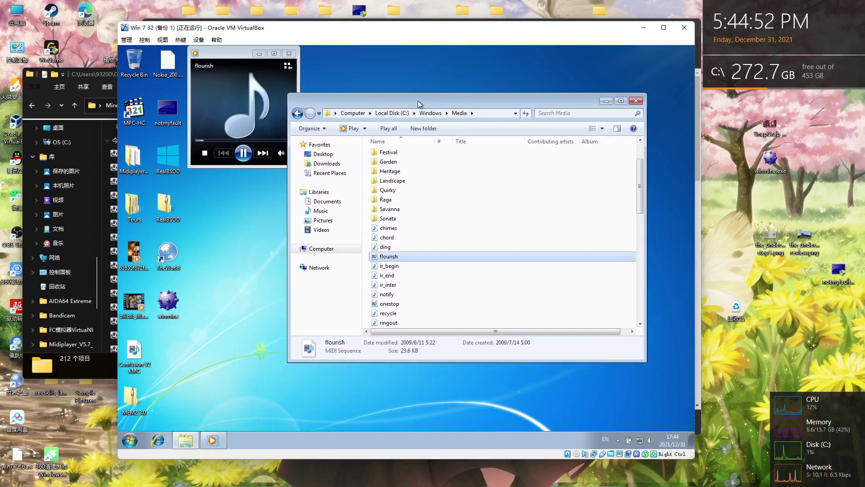
{"action": "double_click", "coordinate": [170, 303]}
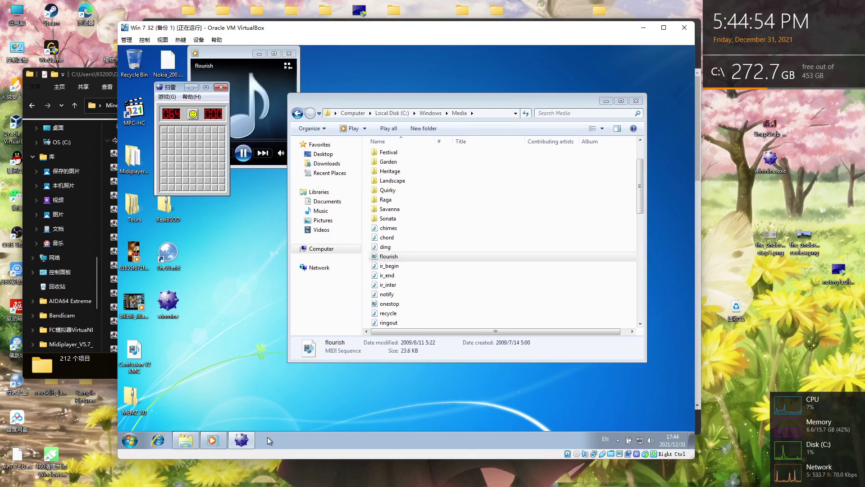
{"action": "left_click_drag", "start_coordinate": [172, 92], "coordinate": [205, 149]}
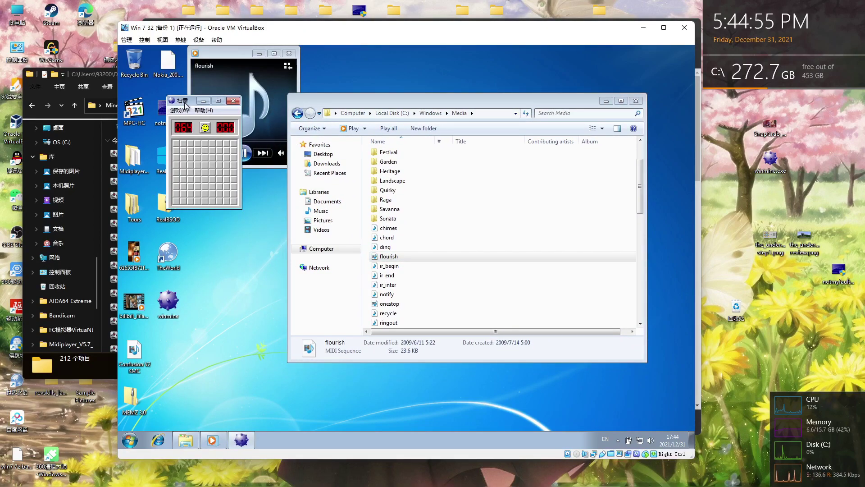
{"action": "right_click", "coordinate": [293, 433]}
{"action": "left_click", "coordinate": [326, 411]}
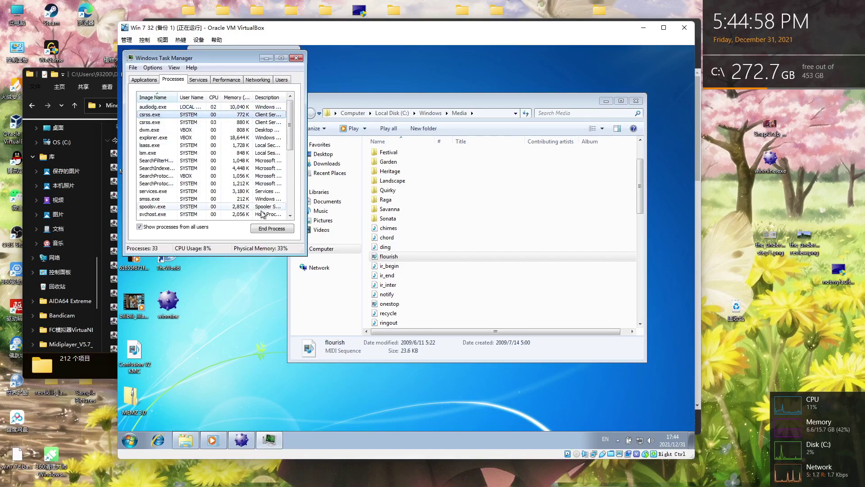
- End csrss.exe, abandoning unsaved data, and confirm shutdown to blue-screen the guest
{"action": "left_click", "coordinate": [270, 228]}
{"action": "left_click_drag", "start_coordinate": [379, 194], "coordinate": [251, 219]}
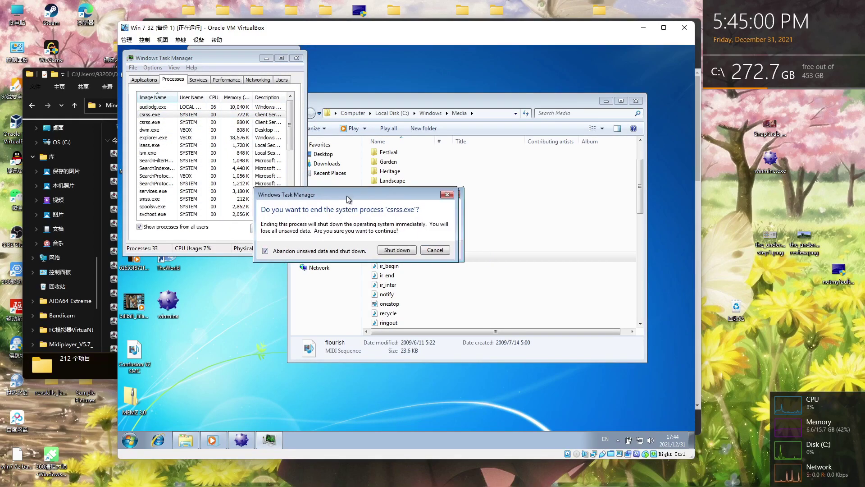
{"action": "right_click", "coordinate": [248, 442]}
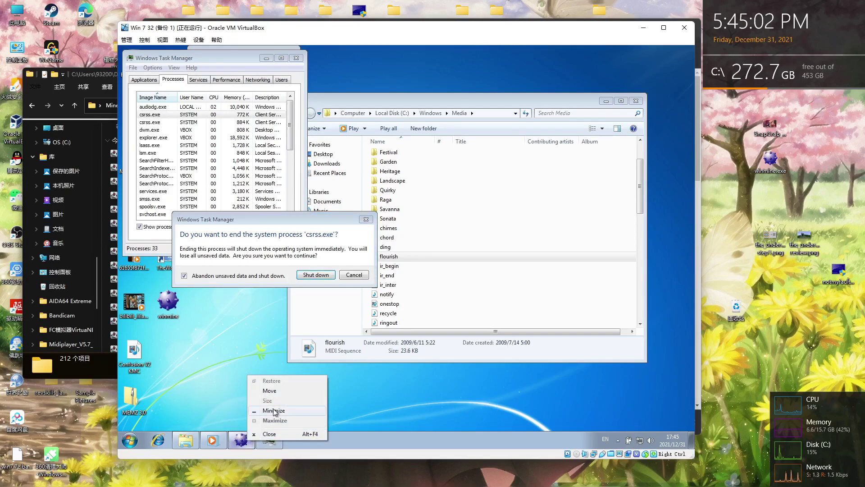
{"action": "left_click", "coordinate": [269, 391]}
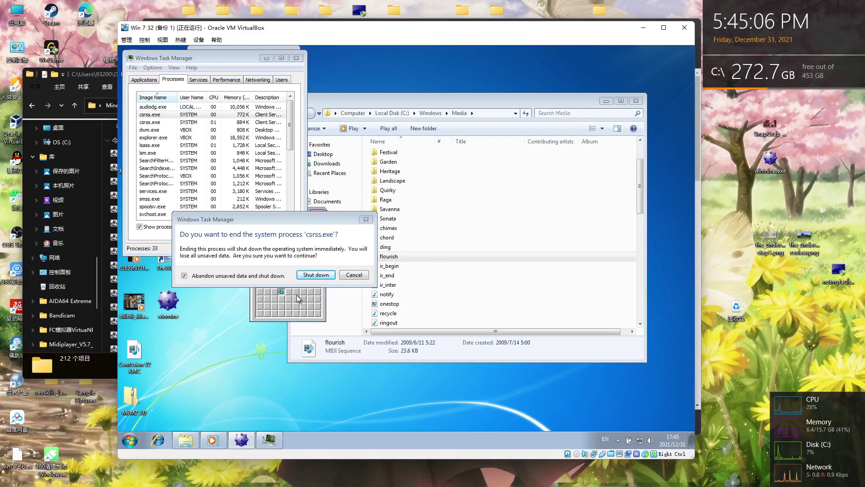
{"action": "left_click", "coordinate": [315, 275]}
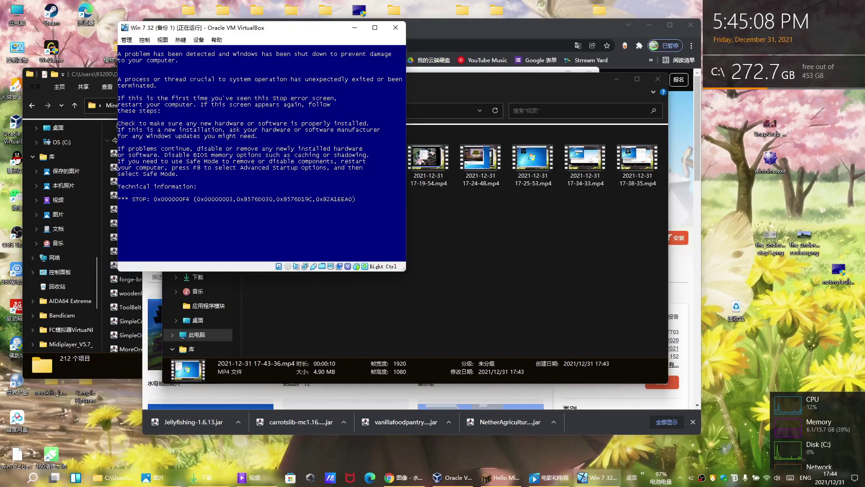
{"action": "right_click", "coordinate": [703, 478]}
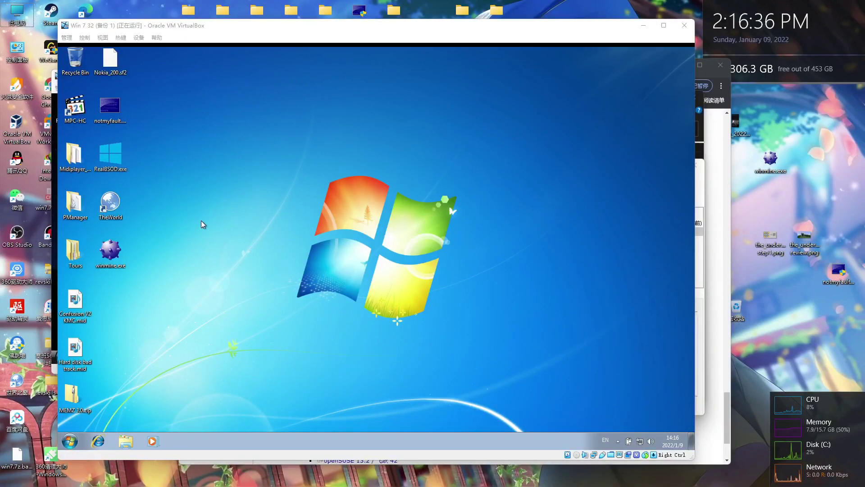
- Crash the guest during the bandicam video, then power off the VM
{"action": "key", "text": "super"}
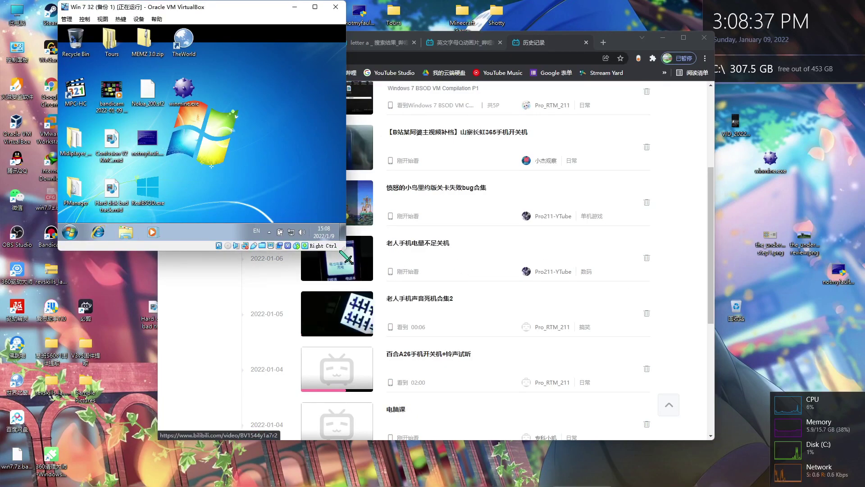
{"action": "mouse_move", "coordinate": [345, 250]}
{"action": "left_mouse_down"}
{"action": "mouse_move", "coordinate": [624, 446]}
{"action": "mouse_move", "coordinate": [683, 450]}
{"action": "left_mouse_up"}
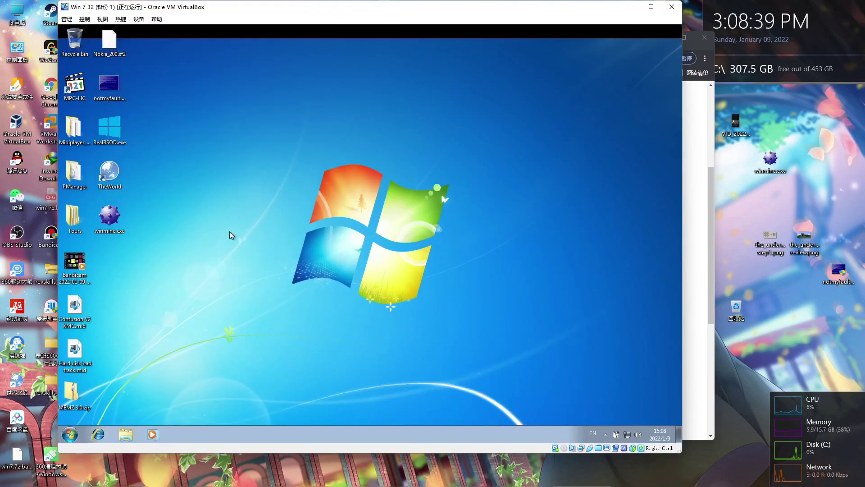
{"action": "double_click", "coordinate": [74, 264]}
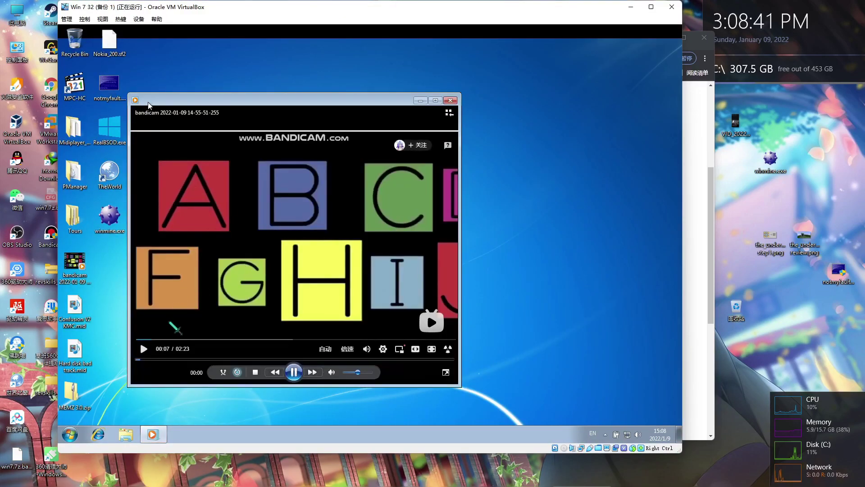
{"action": "left_click_drag", "start_coordinate": [223, 98], "coordinate": [423, 82]}
{"action": "double_click", "coordinate": [109, 84]}
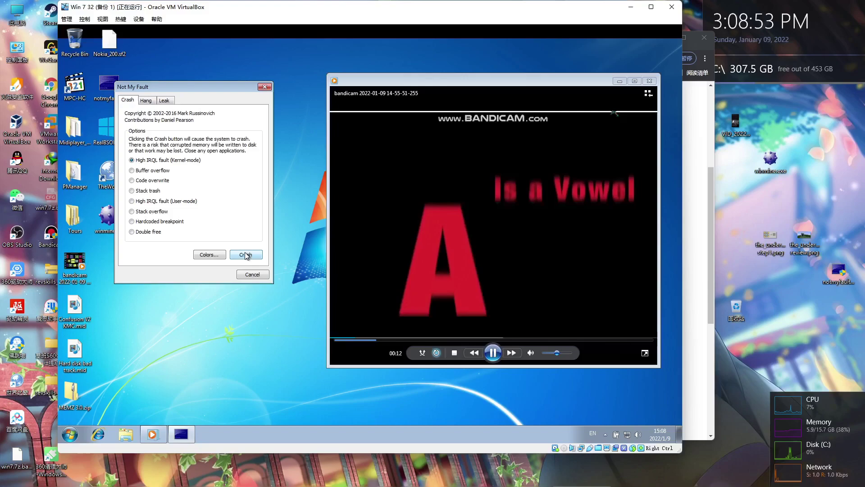
{"action": "left_click", "coordinate": [246, 255]}
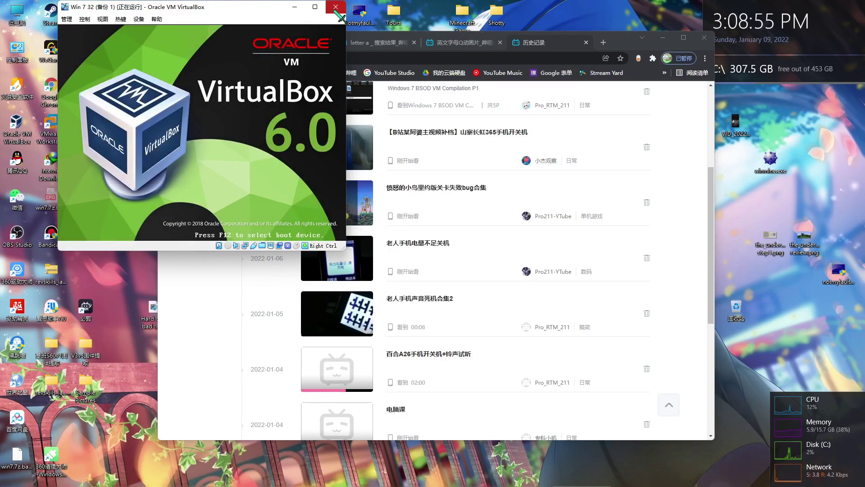
{"action": "left_click", "coordinate": [335, 8]}
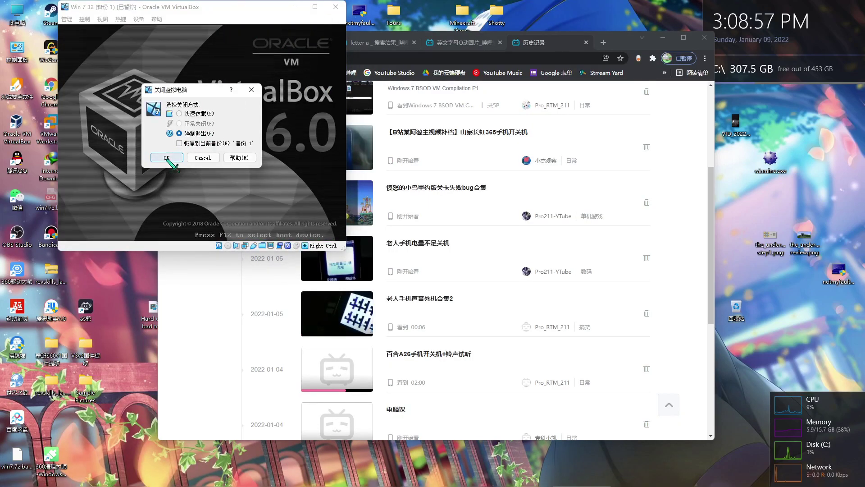
{"action": "left_click", "coordinate": [167, 158]}
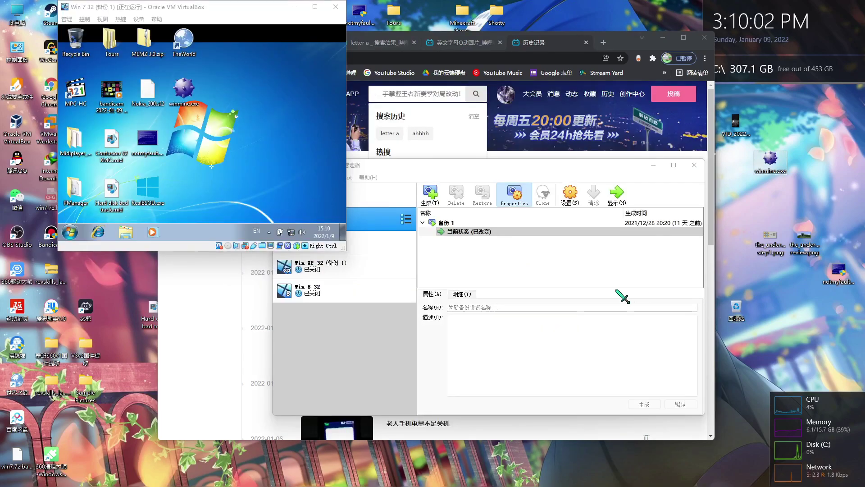
- Replay the bandicam video from about 0:20, crash the guest again, and power off
{"action": "left_click_drag", "start_coordinate": [679, 463], "coordinate": [225, 243]}
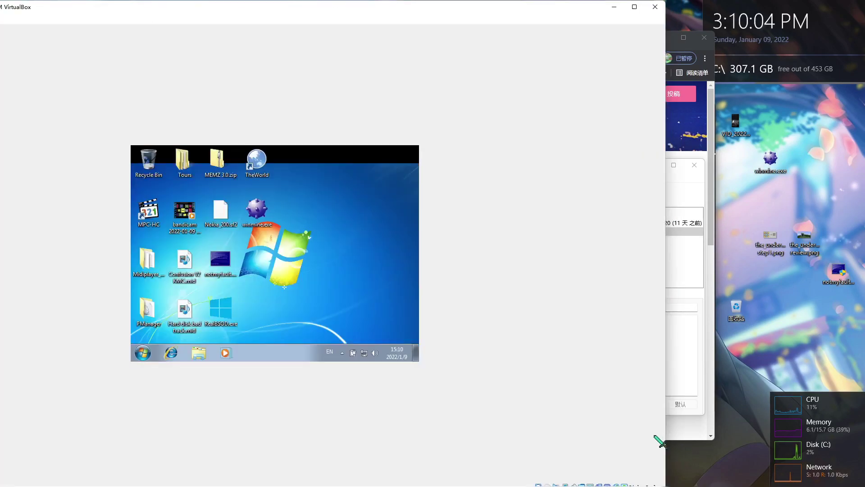
{"action": "double_click", "coordinate": [15, 284]}
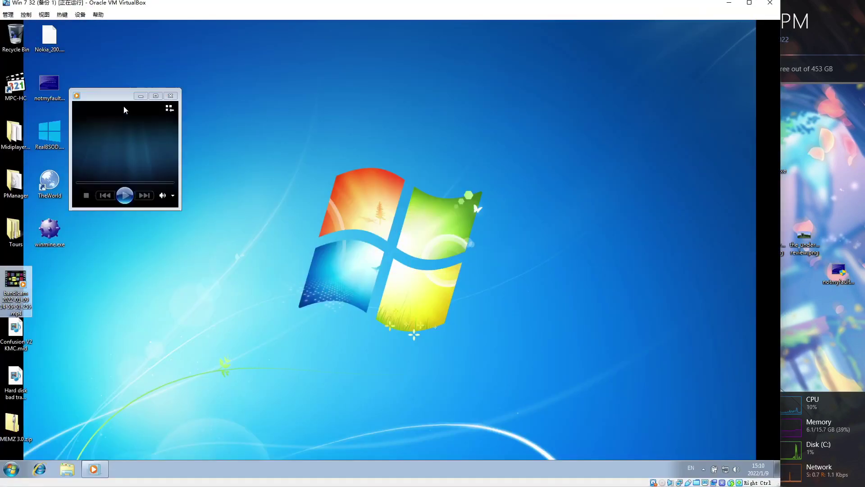
{"action": "left_click_drag", "start_coordinate": [136, 92], "coordinate": [377, 67]}
{"action": "double_click", "coordinate": [49, 85]}
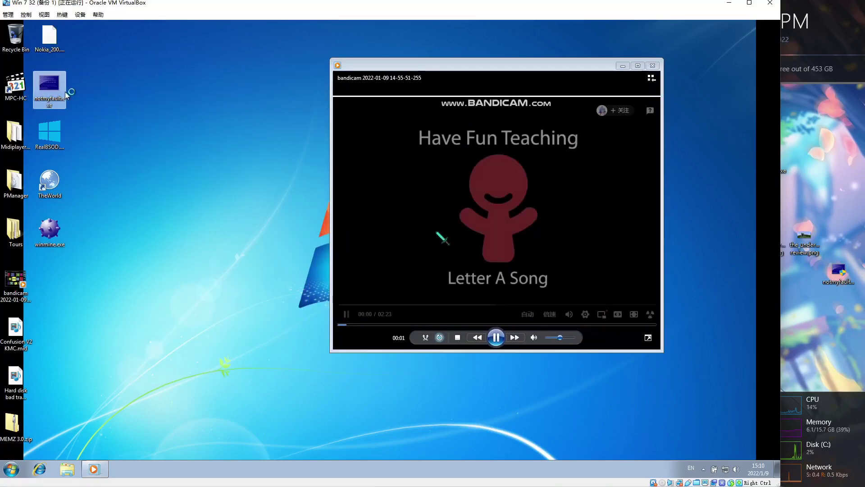
{"action": "left_click_drag", "start_coordinate": [430, 326], "coordinate": [419, 327]}
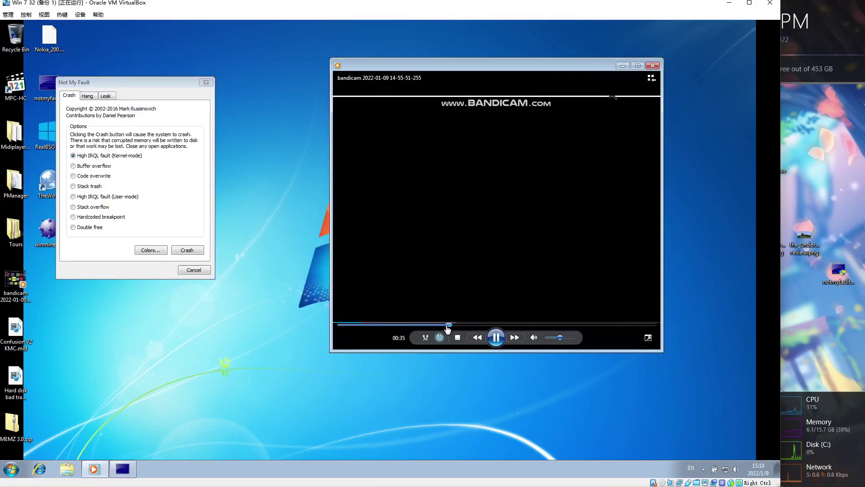
{"action": "left_click", "coordinate": [403, 326]}
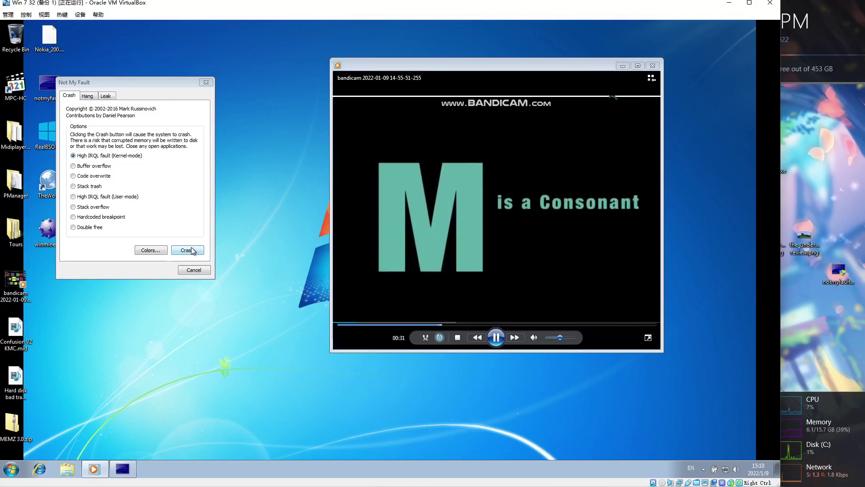
{"action": "left_click", "coordinate": [188, 250]}
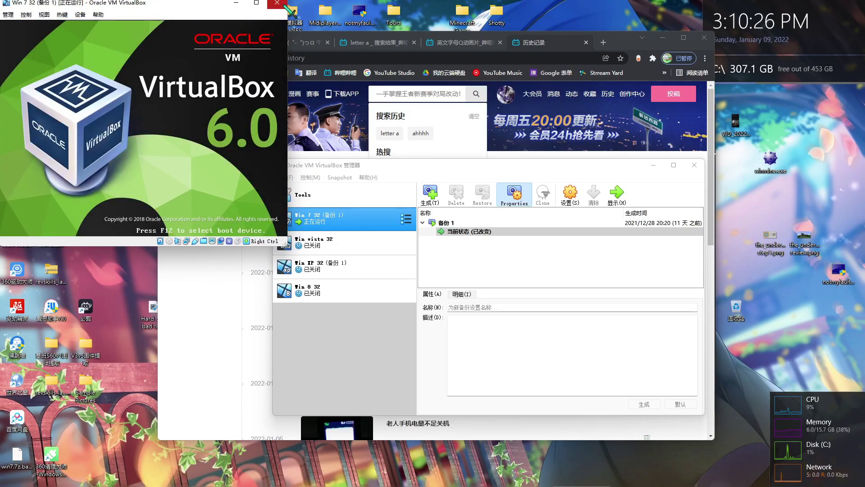
{"action": "left_click", "coordinate": [278, 5]}
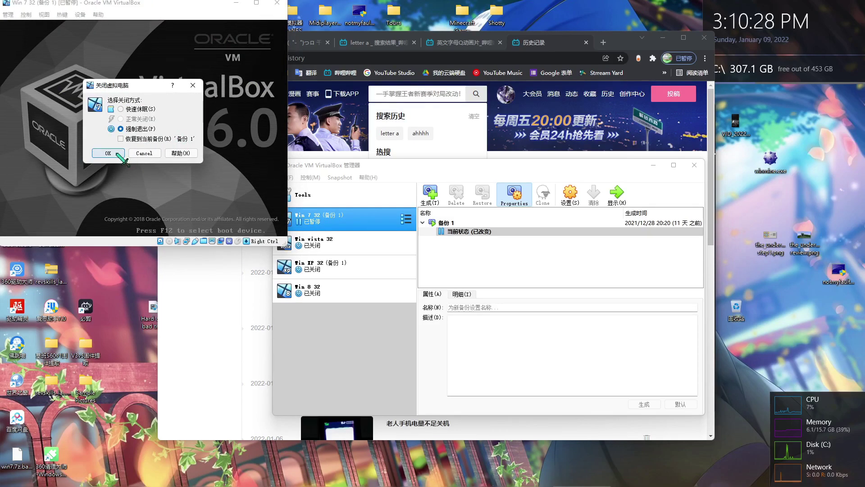
{"action": "left_click", "coordinate": [108, 153]}
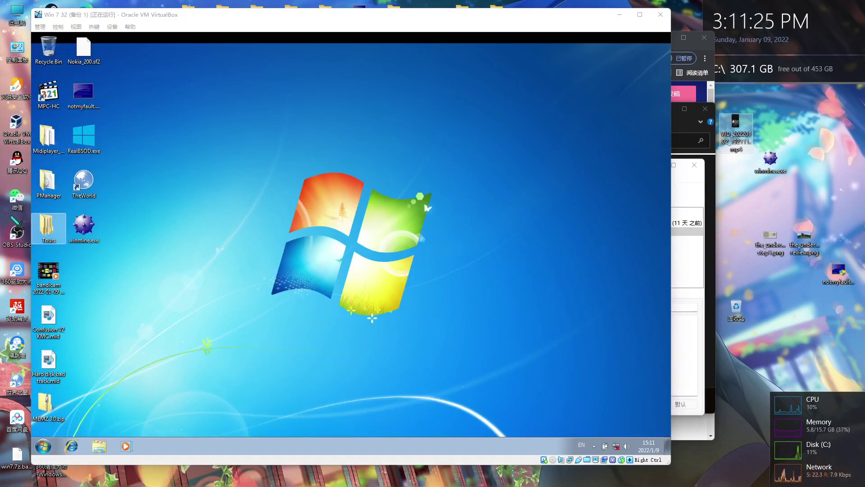
- Play the letters video, pause at 00:07 and skip ahead, with Not My Fault open
{"action": "double_click", "coordinate": [49, 274]}
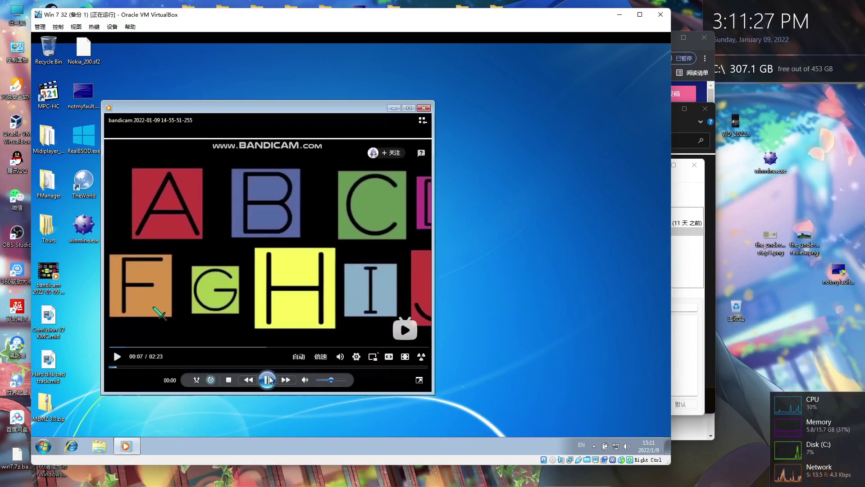
{"action": "left_click", "coordinate": [268, 381]}
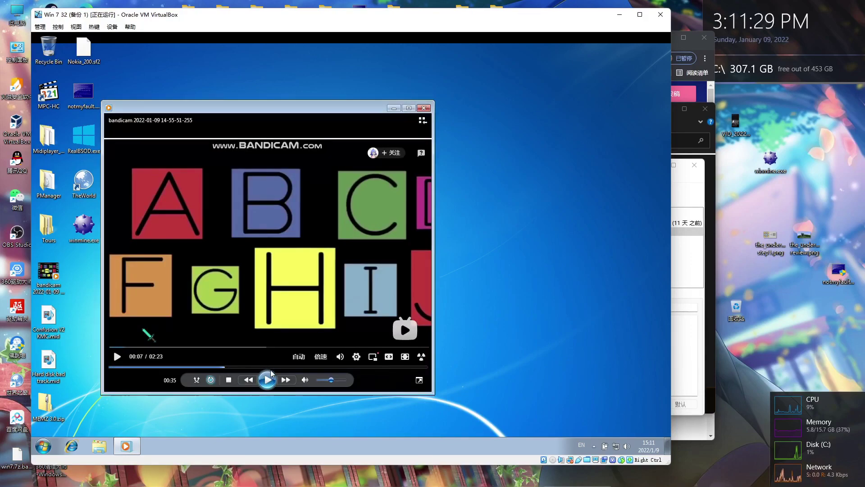
{"action": "left_click_drag", "start_coordinate": [271, 108], "coordinate": [396, 109]}
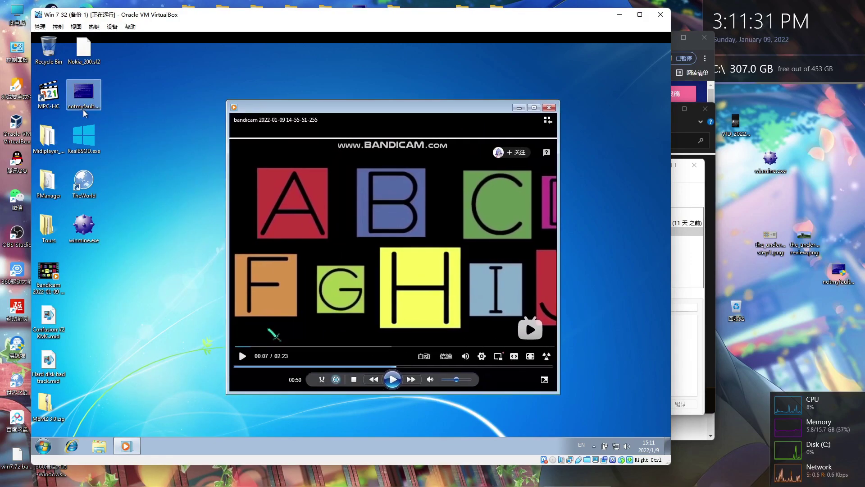
{"action": "double_click", "coordinate": [83, 93]}
{"action": "left_click", "coordinate": [392, 379]}
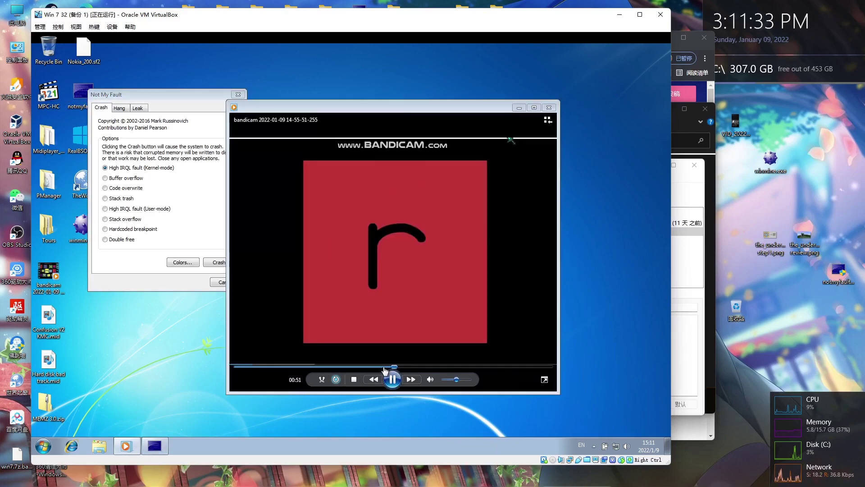
{"action": "left_click", "coordinate": [373, 371]}
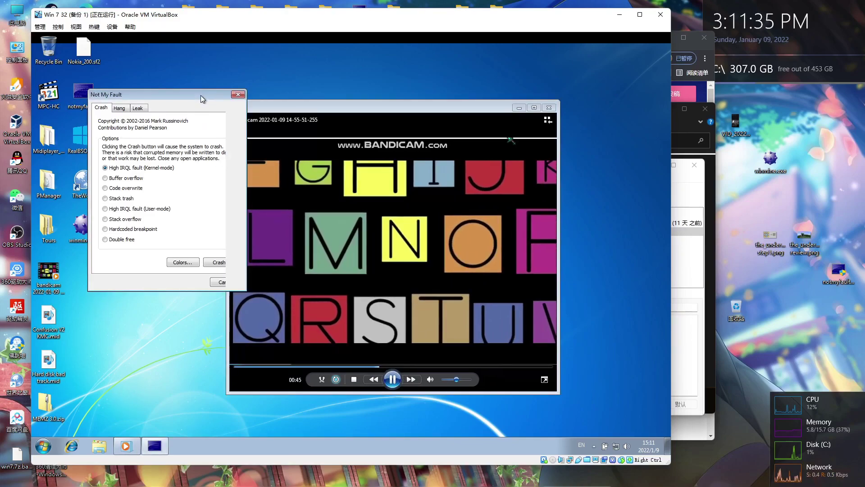
- Trigger a High IRQL kernel-mode crash and dismiss the VirtualBox error with OK
{"action": "left_click_drag", "start_coordinate": [202, 97], "coordinate": [166, 112]}
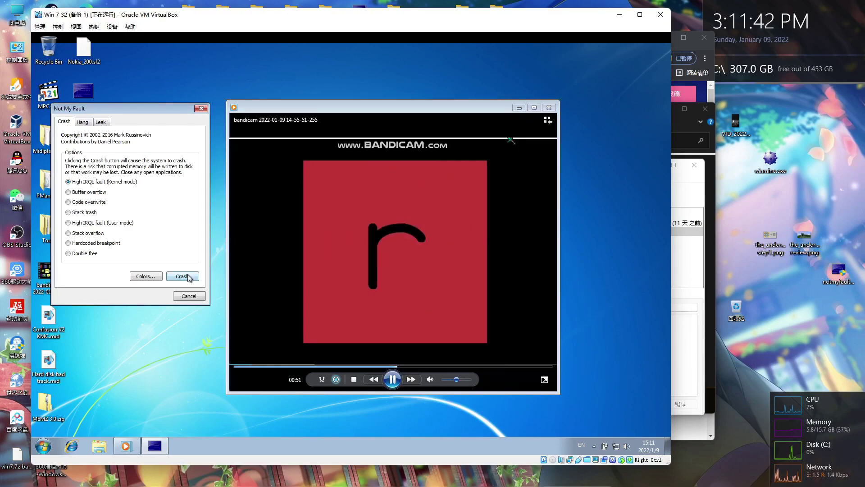
{"action": "left_click", "coordinate": [184, 276]}
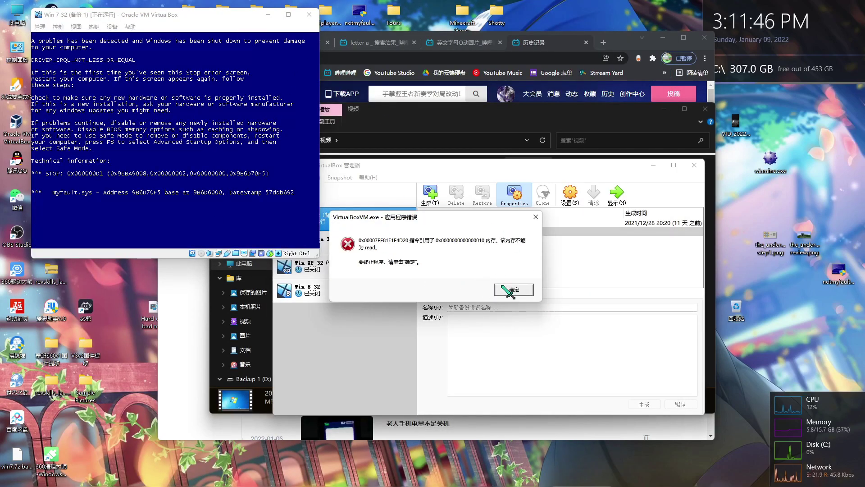
{"action": "left_click", "coordinate": [511, 291]}
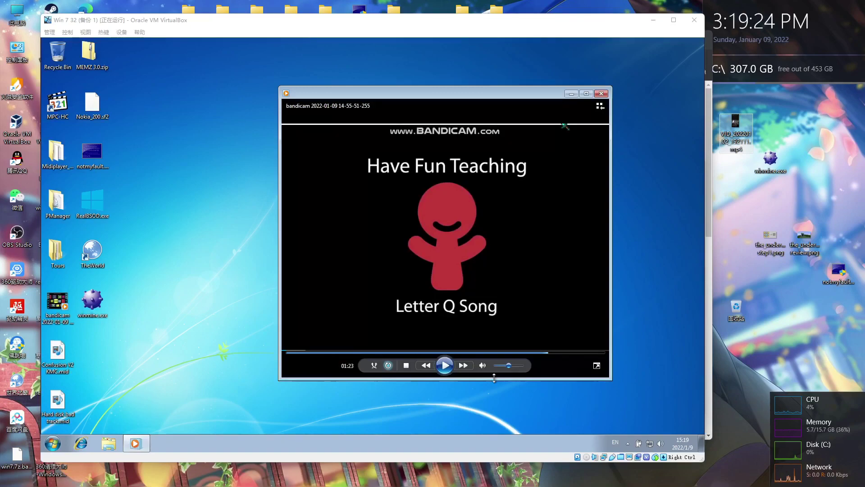
- Resume the Letter Q video, crash it via Not My Fault, and power off the VM
{"action": "left_click", "coordinate": [445, 365]}
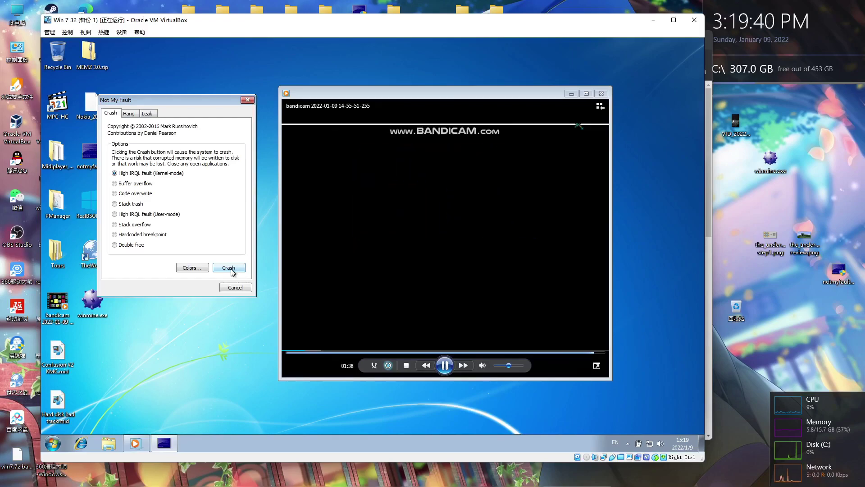
{"action": "left_click", "coordinate": [229, 269]}
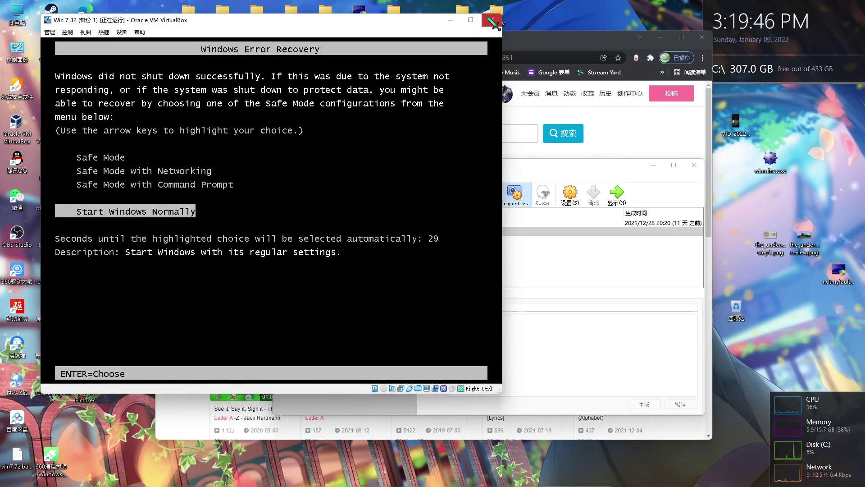
{"action": "left_click", "coordinate": [494, 21]}
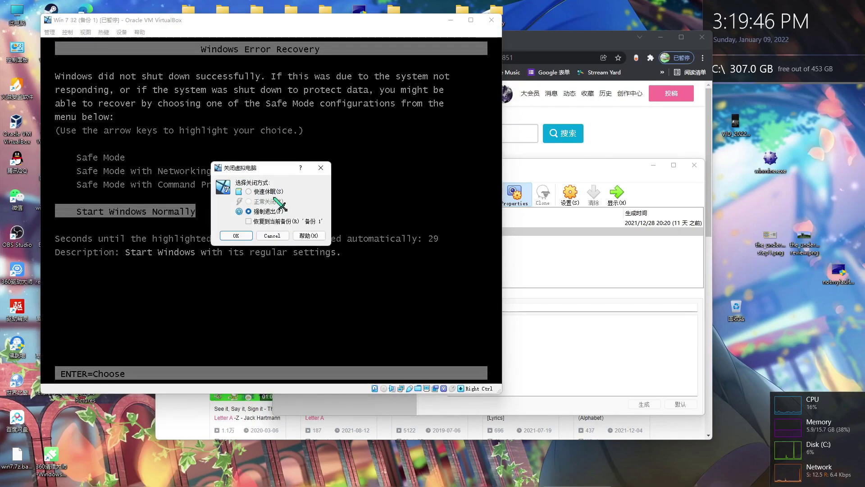
{"action": "left_click", "coordinate": [233, 236]}
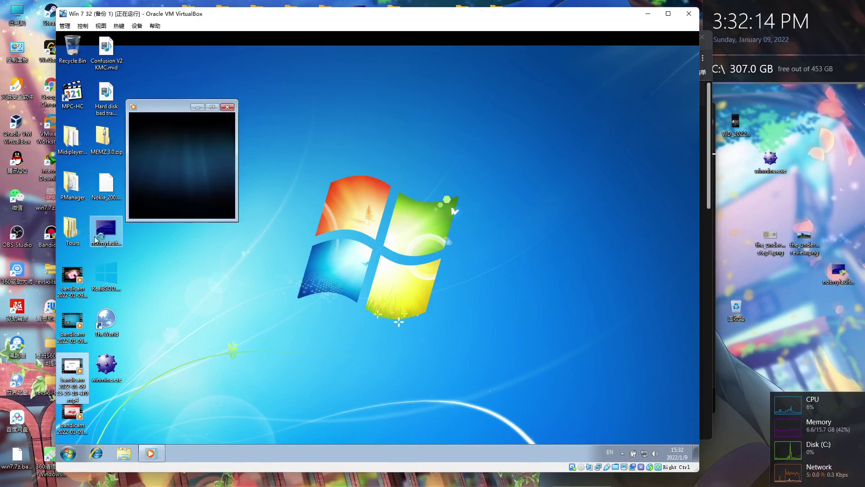
- Place Not My Fault beside the Meiji Logo video, crash the guest, and power off
{"action": "double_click", "coordinate": [105, 233]}
{"action": "left_click_drag", "start_coordinate": [153, 95], "coordinate": [538, 158]}
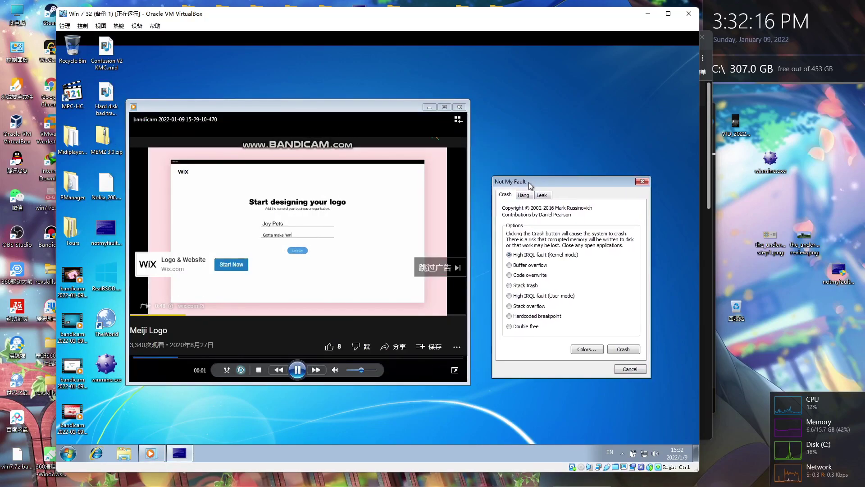
{"action": "left_click", "coordinate": [629, 326]}
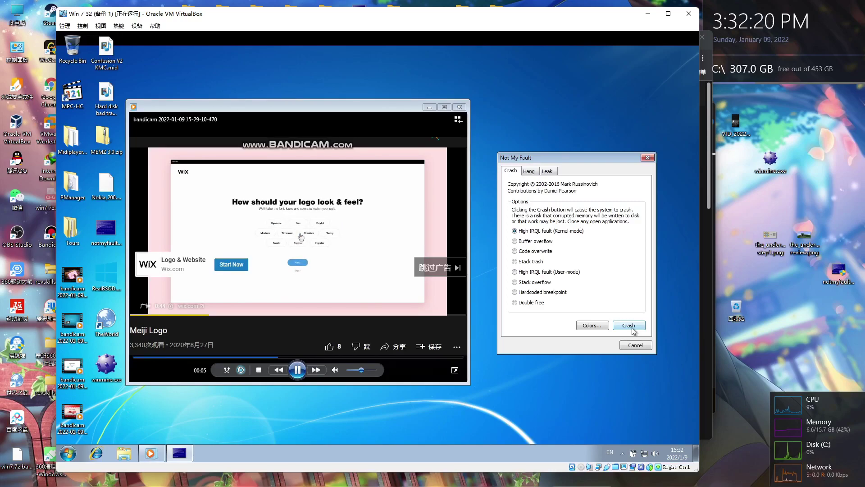
{"action": "left_click", "coordinate": [630, 325]}
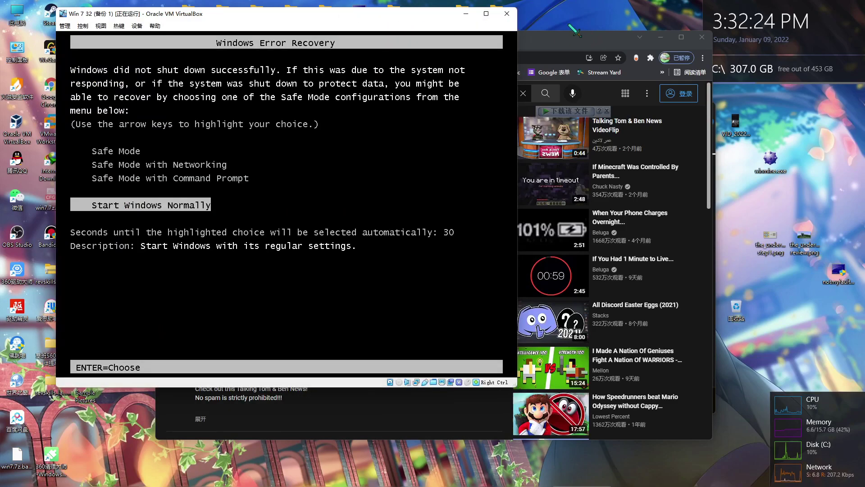
{"action": "left_click", "coordinate": [507, 13]}
{"action": "left_click", "coordinate": [249, 230]}
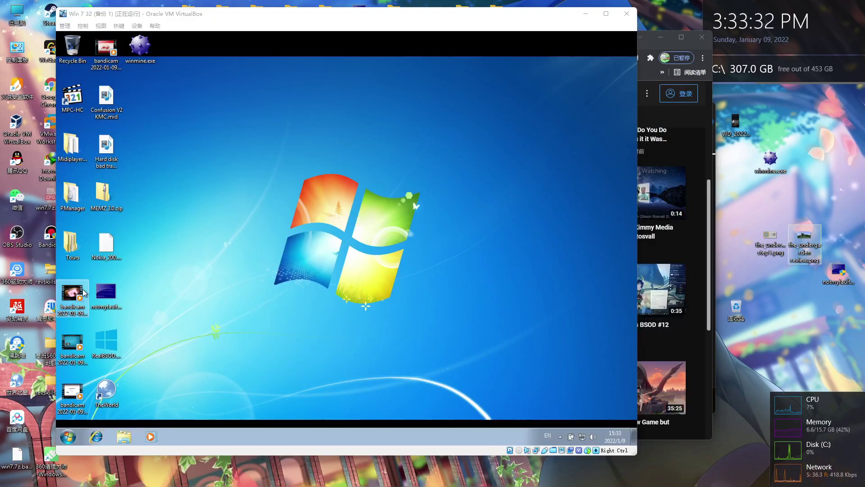
- Crash the guest during the Megalovania bandicam clip via Not My Fault, then power off
{"action": "double_click", "coordinate": [73, 292]}
{"action": "double_click", "coordinate": [106, 292]}
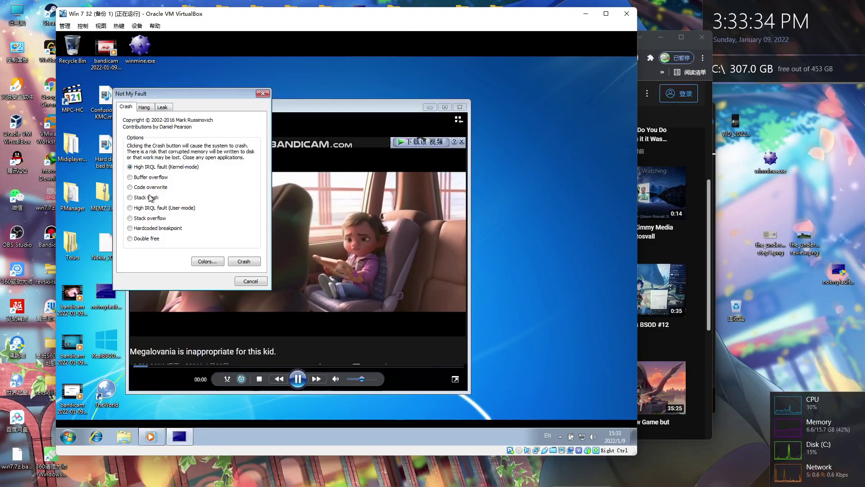
{"action": "mouse_move", "coordinate": [142, 93]}
{"action": "left_mouse_down"}
{"action": "mouse_move", "coordinate": [507, 125]}
{"action": "mouse_move", "coordinate": [502, 134]}
{"action": "left_mouse_up"}
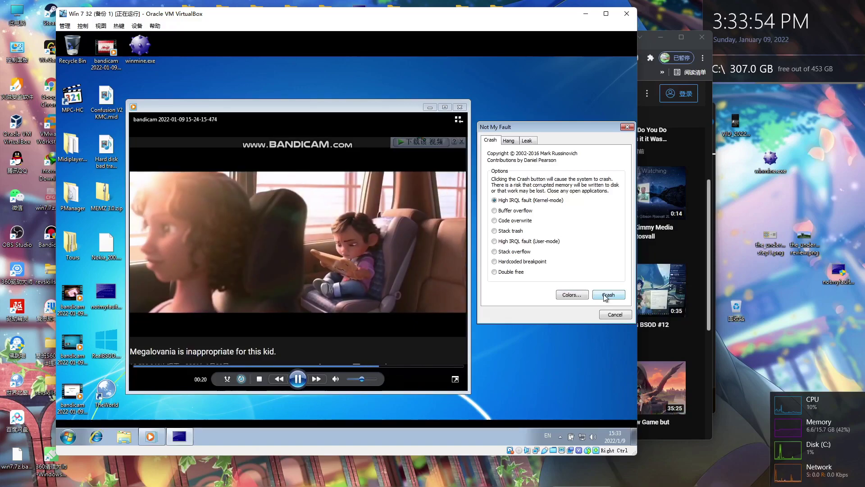
{"action": "left_click", "coordinate": [608, 295]}
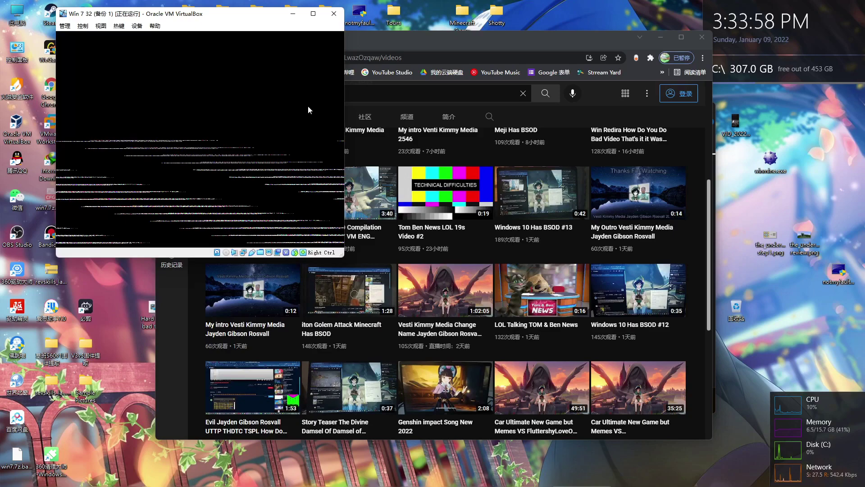
{"action": "left_click", "coordinate": [508, 13]}
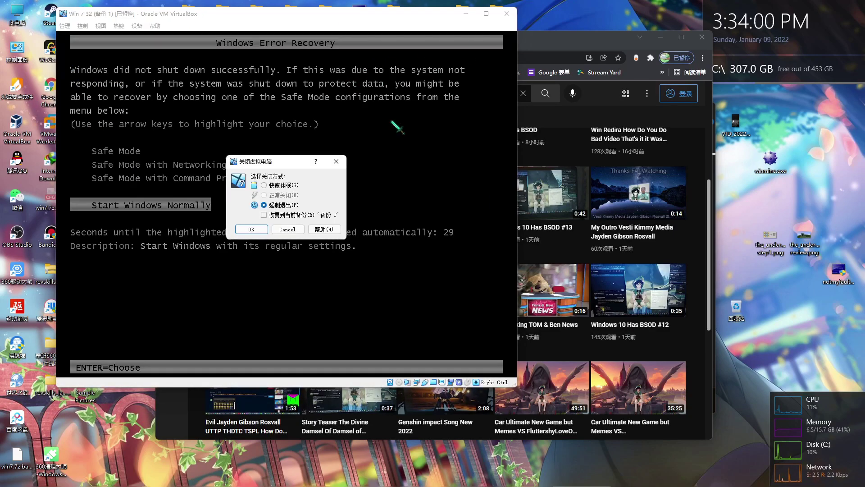
{"action": "left_click", "coordinate": [251, 230]}
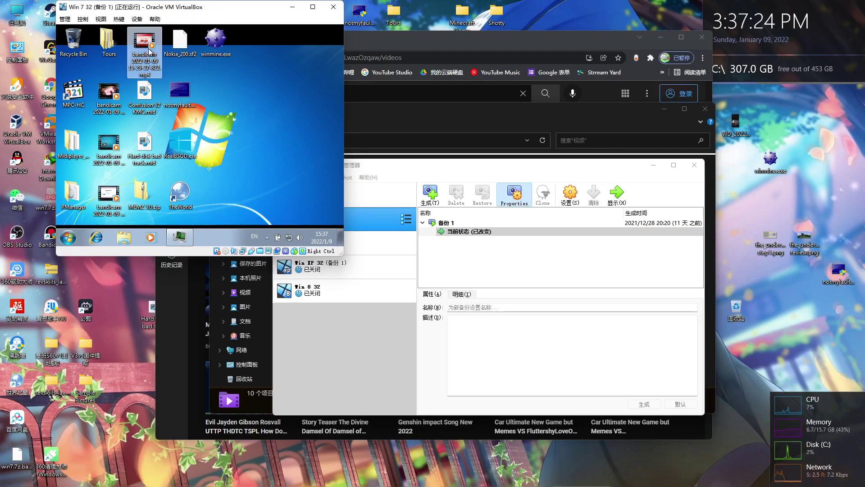
- End csrss.exe during the Meiji Logo video, then power off the crashed VM
{"action": "double_click", "coordinate": [150, 49]}
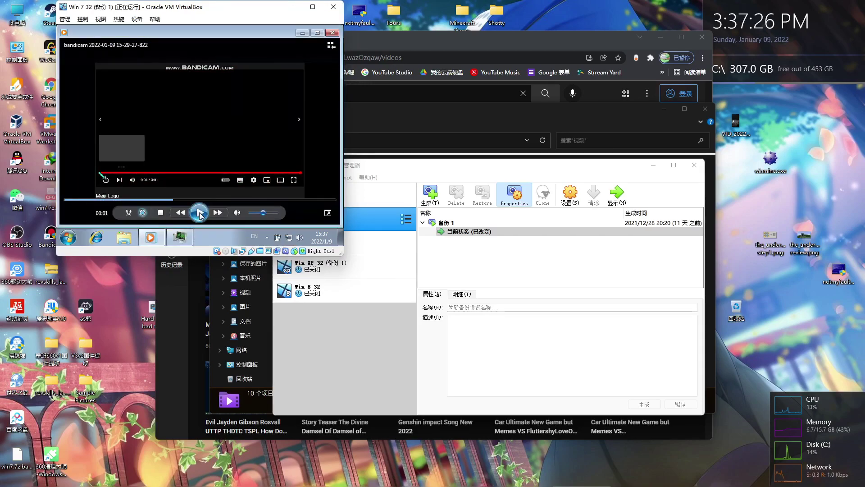
{"action": "left_click", "coordinate": [179, 241]}
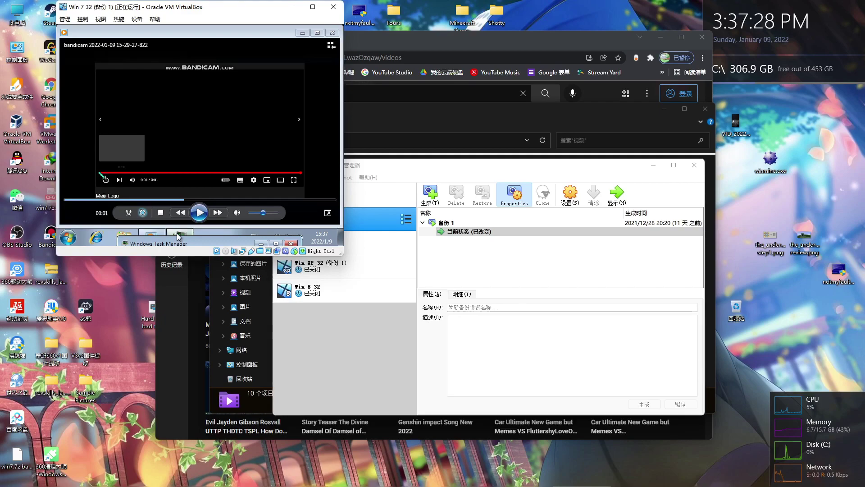
{"action": "left_click", "coordinate": [179, 236]}
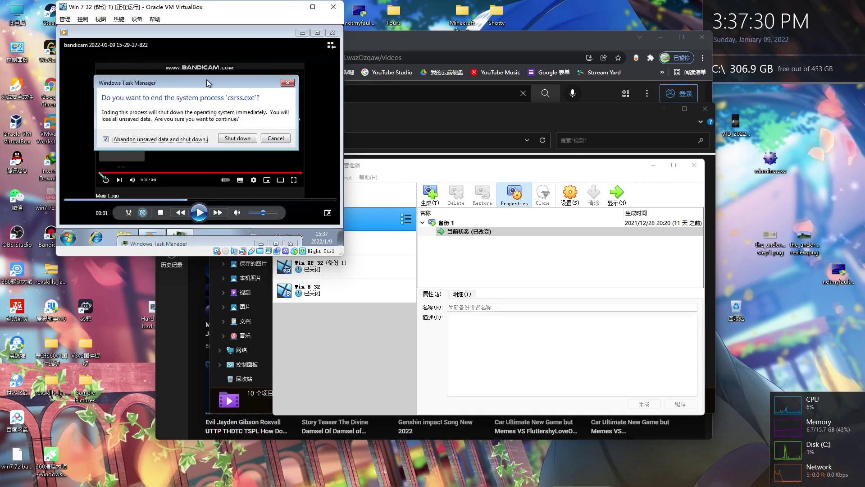
{"action": "left_click_drag", "start_coordinate": [208, 83], "coordinate": [181, 239]}
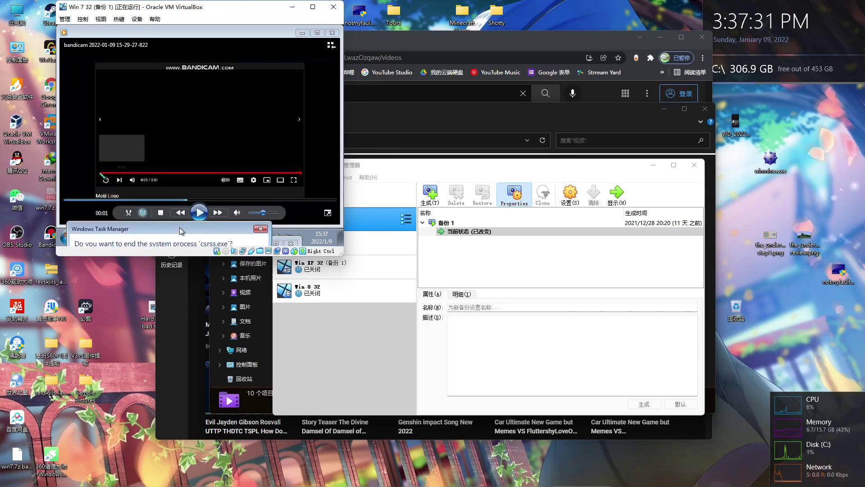
{"action": "left_click", "coordinate": [200, 213]}
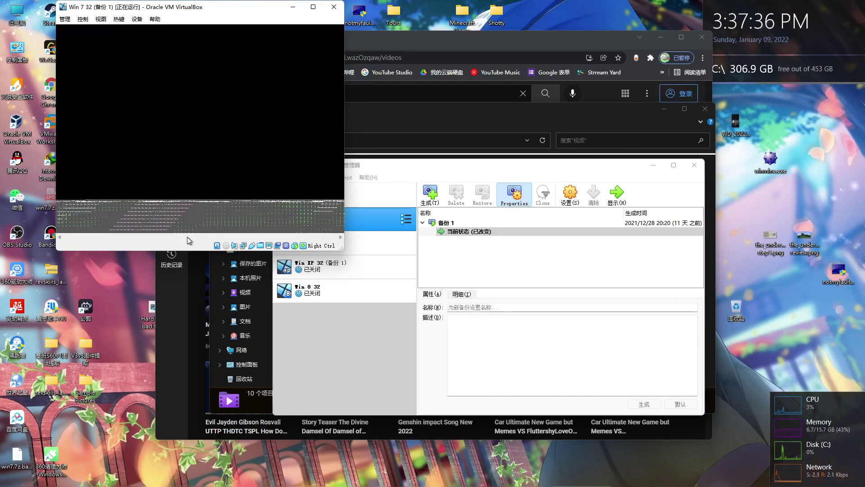
{"action": "left_click", "coordinate": [507, 6]}
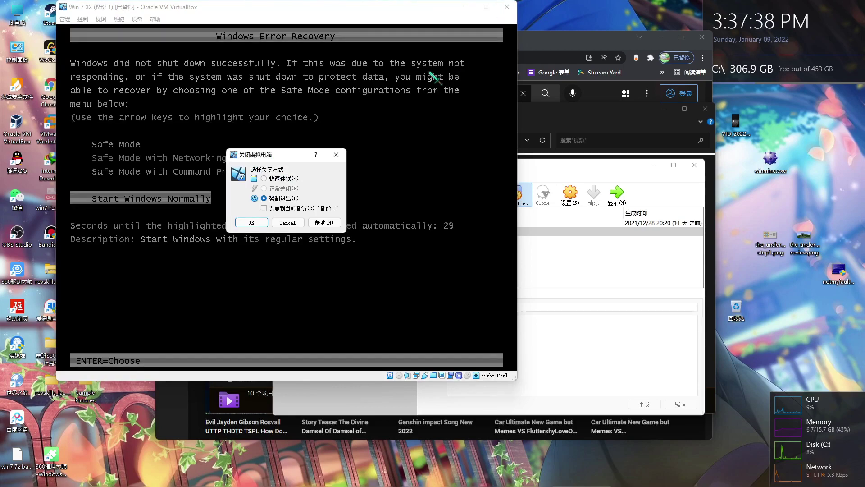
{"action": "left_click", "coordinate": [252, 223]}
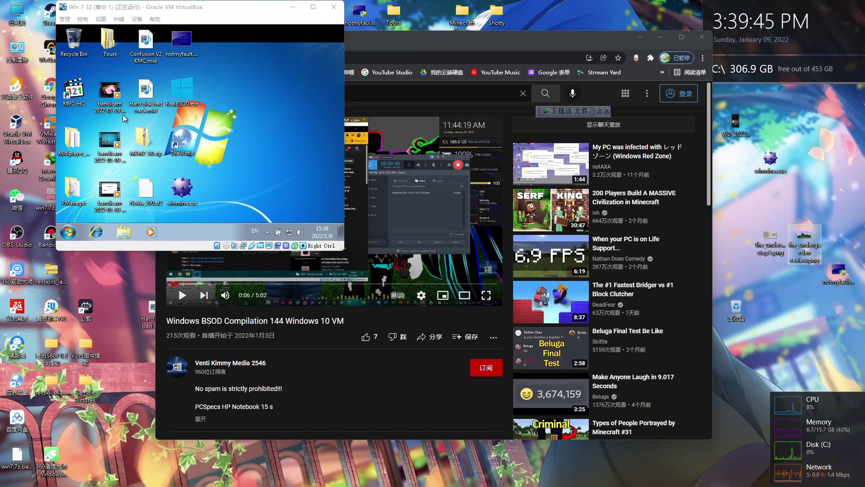
- Play a recorded video, end csrss.exe in Task Manager, then power off the rebooting VM
{"action": "double_click", "coordinate": [108, 145]}
{"action": "right_click", "coordinate": [149, 135]}
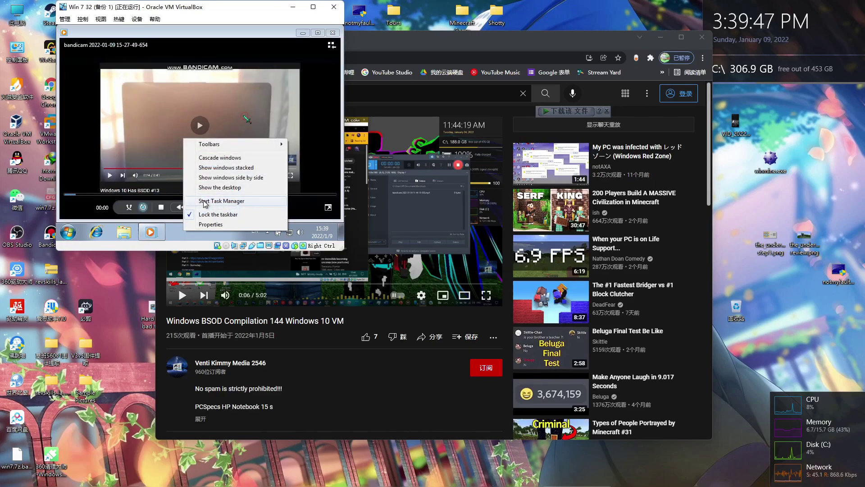
{"action": "left_click", "coordinate": [156, 146]}
{"action": "left_click", "coordinate": [101, 100]}
{"action": "key", "text": "Delete"}
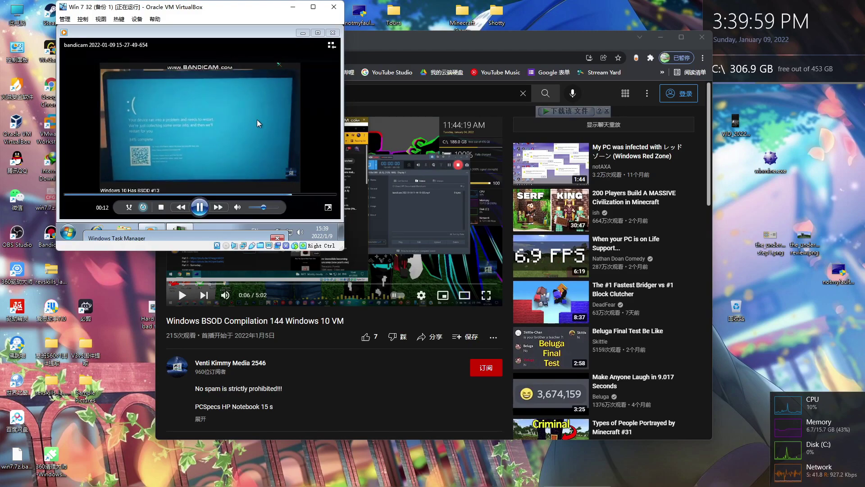
{"action": "left_click", "coordinate": [335, 7]}
{"action": "left_click", "coordinate": [163, 158]}
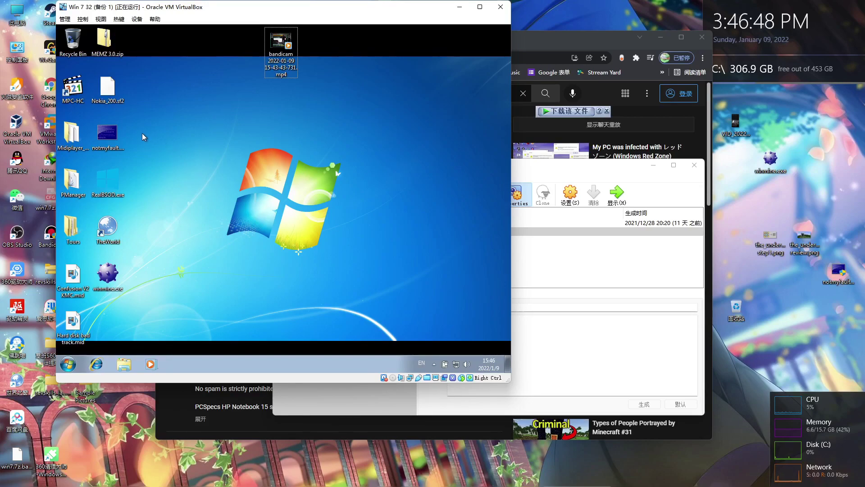
- Play the BSOD compilation video and open Not My Fault, arranging both windows side by side
{"action": "double_click", "coordinate": [281, 41]}
{"action": "double_click", "coordinate": [108, 135]}
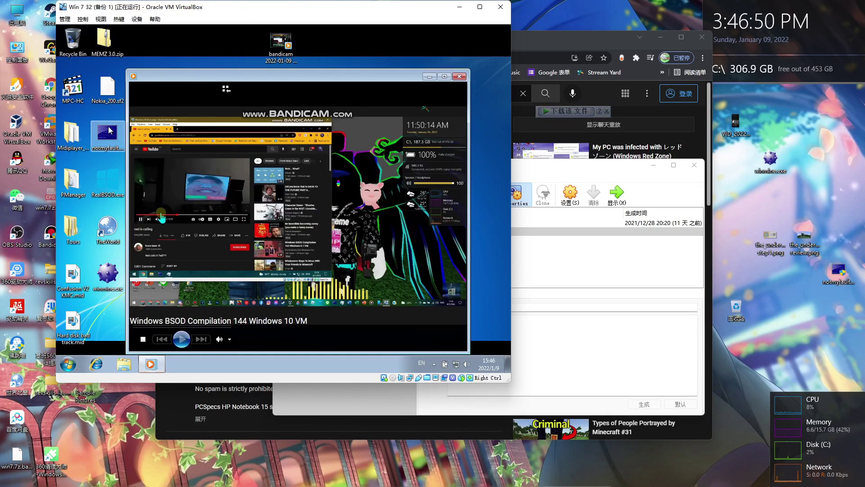
{"action": "left_click_drag", "start_coordinate": [203, 87], "coordinate": [57, 133]}
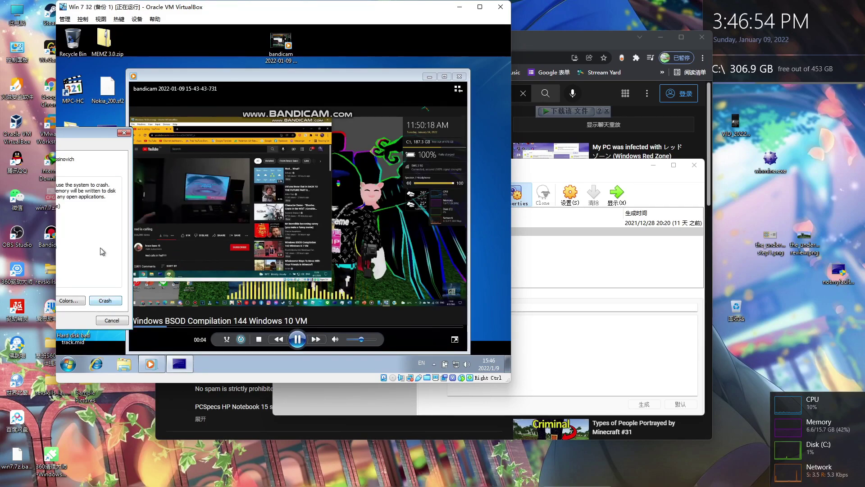
{"action": "left_click_drag", "start_coordinate": [163, 76], "coordinate": [264, 65]}
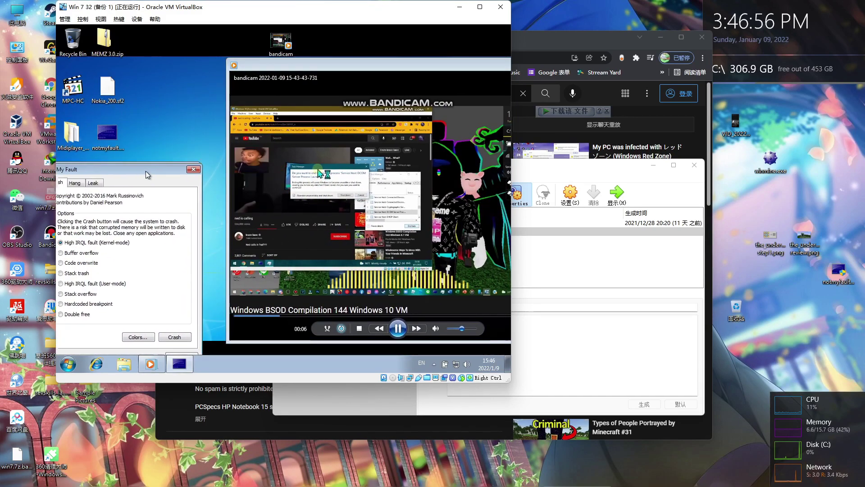
{"action": "mouse_move", "coordinate": [94, 133]}
{"action": "left_mouse_down"}
{"action": "mouse_move", "coordinate": [186, 110]}
{"action": "mouse_move", "coordinate": [182, 61]}
{"action": "left_mouse_up"}
- Launch Minesweeper beside Not My Fault and crash the guest
{"action": "double_click", "coordinate": [107, 274]}
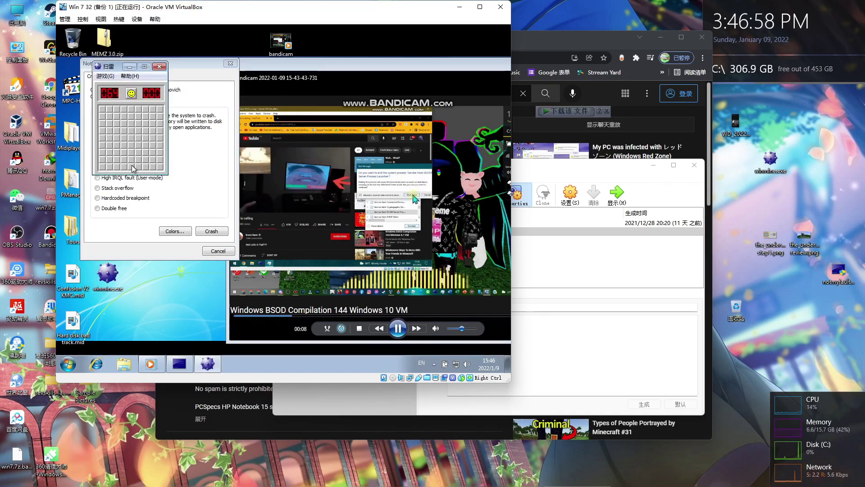
{"action": "mouse_move", "coordinate": [110, 68]}
{"action": "left_mouse_down"}
{"action": "mouse_move", "coordinate": [163, 139]}
{"action": "mouse_move", "coordinate": [156, 147]}
{"action": "left_mouse_up"}
{"action": "left_click", "coordinate": [195, 236]}
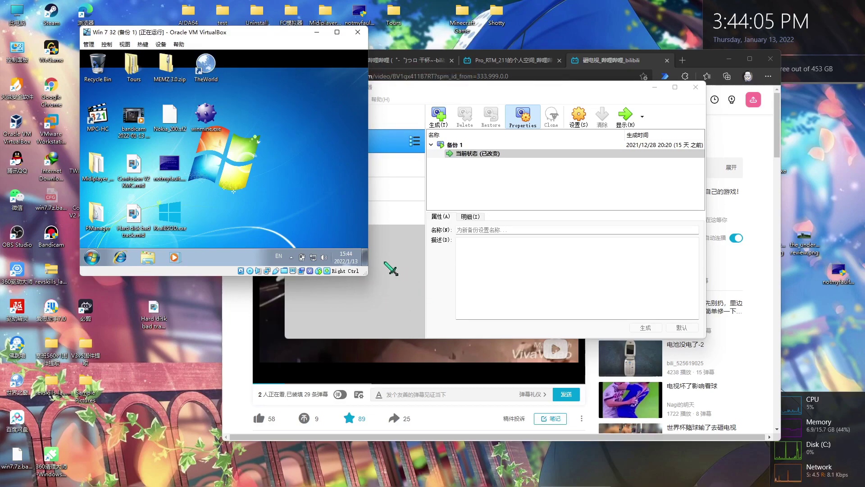
- Enlarge the VM window, open Not My Fault beside the playing video, and crash the guest
{"action": "left_click_drag", "start_coordinate": [366, 273], "coordinate": [624, 450]}
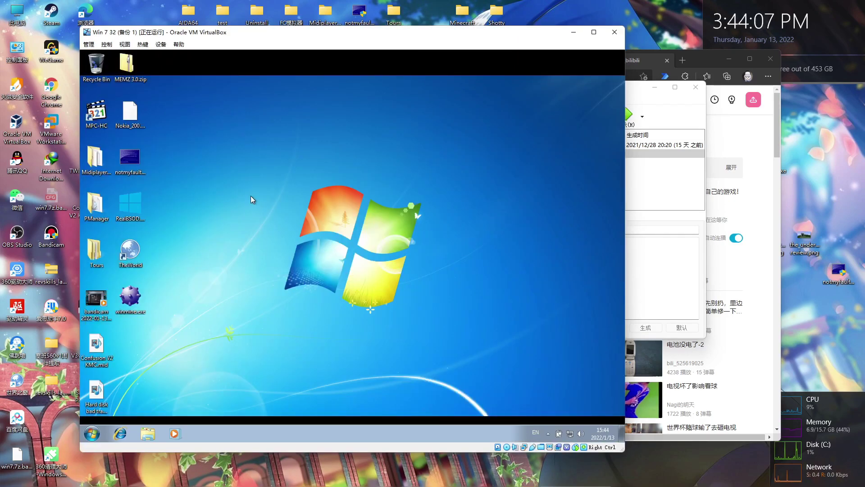
{"action": "double_click", "coordinate": [128, 165]}
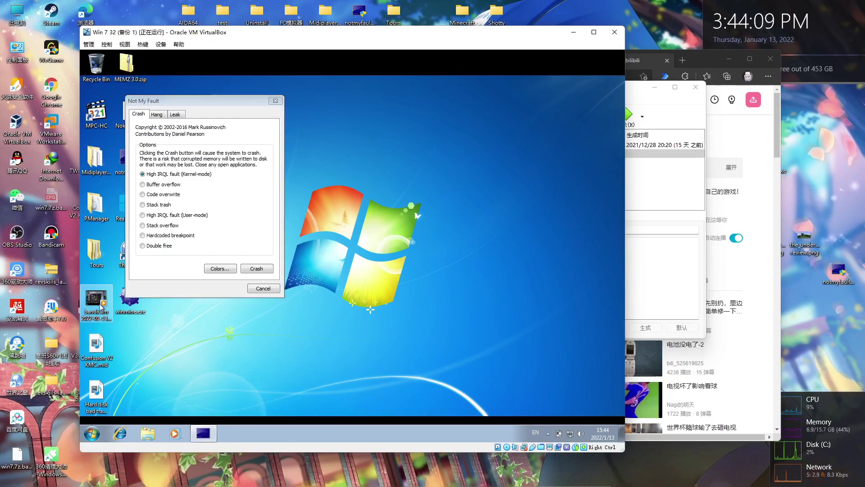
{"action": "left_click_drag", "start_coordinate": [270, 123], "coordinate": [414, 113]}
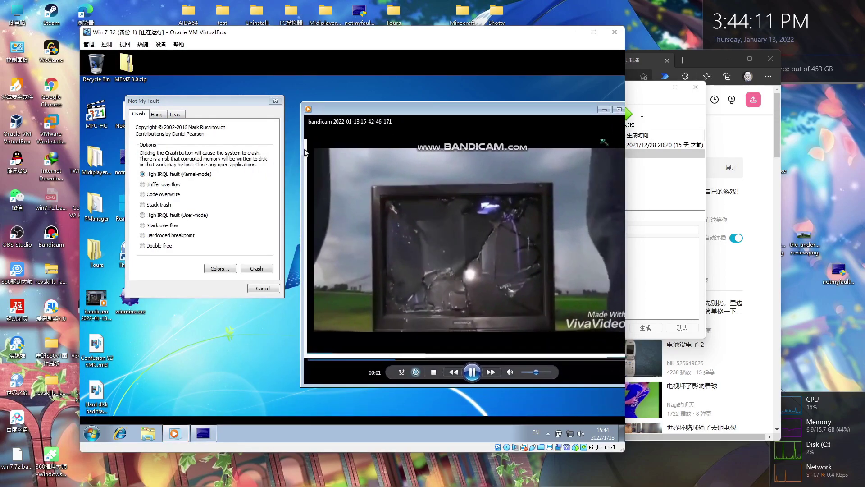
{"action": "left_click", "coordinate": [257, 269]}
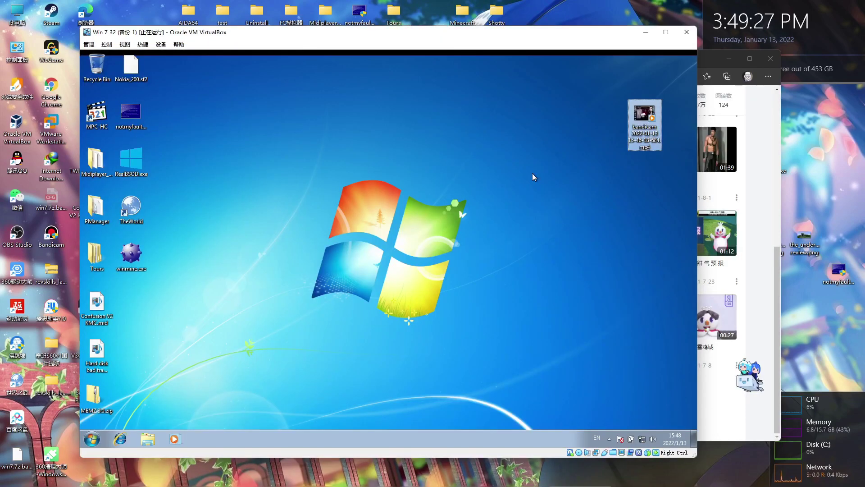
- Play the video with Minesweeper and Not My Fault arranged over it, crashing during a Minesweeper loss
{"action": "double_click", "coordinate": [131, 257]}
{"action": "mouse_move", "coordinate": [162, 90]}
{"action": "left_mouse_down"}
{"action": "mouse_move", "coordinate": [320, 114]}
{"action": "mouse_move", "coordinate": [531, 117]}
{"action": "left_mouse_up"}
{"action": "double_click", "coordinate": [131, 115]}
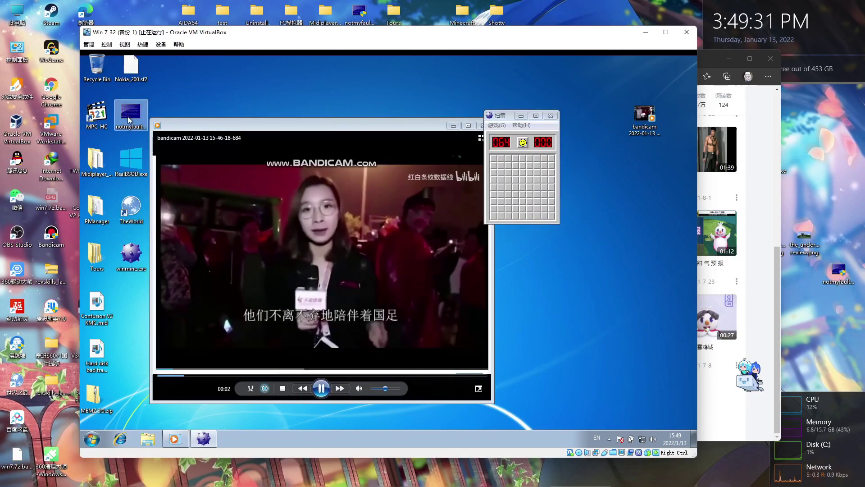
{"action": "left_click_drag", "start_coordinate": [217, 115], "coordinate": [575, 151]}
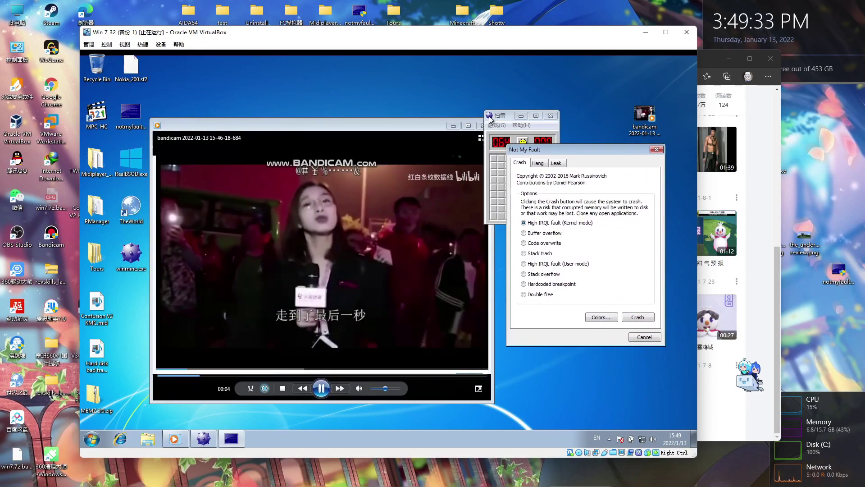
{"action": "left_click_drag", "start_coordinate": [504, 116], "coordinate": [572, 228]}
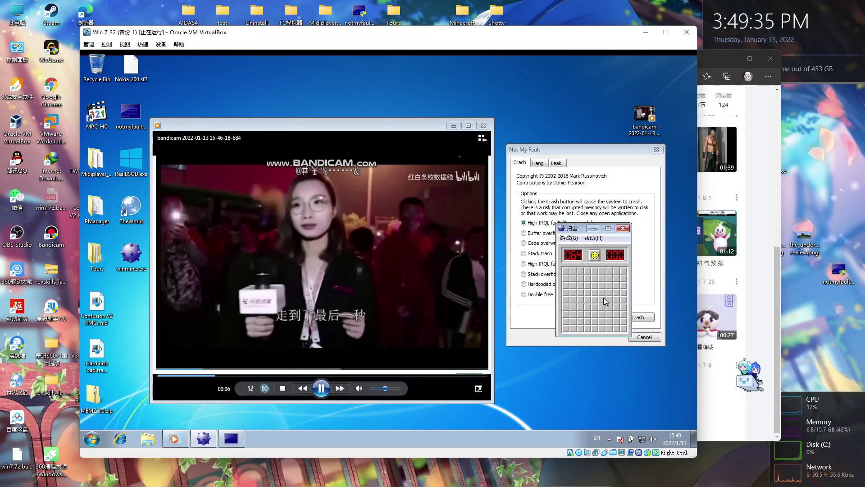
{"action": "left_click", "coordinate": [601, 314]}
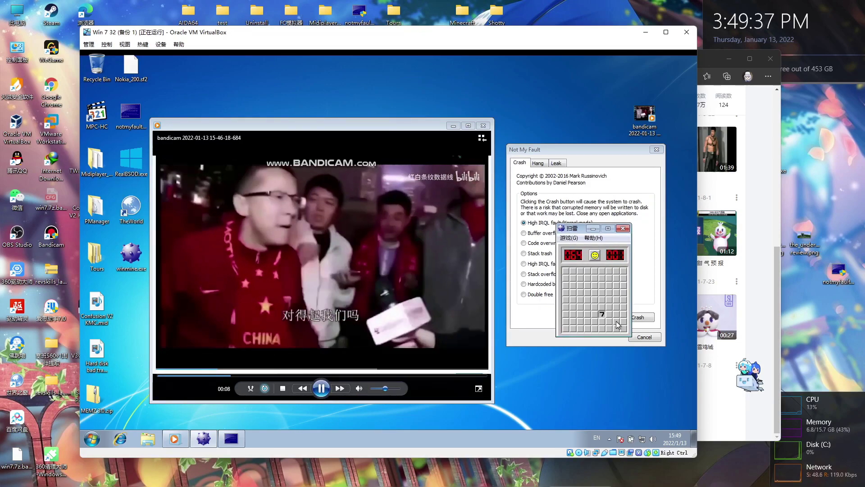
{"action": "left_click", "coordinate": [615, 325]}
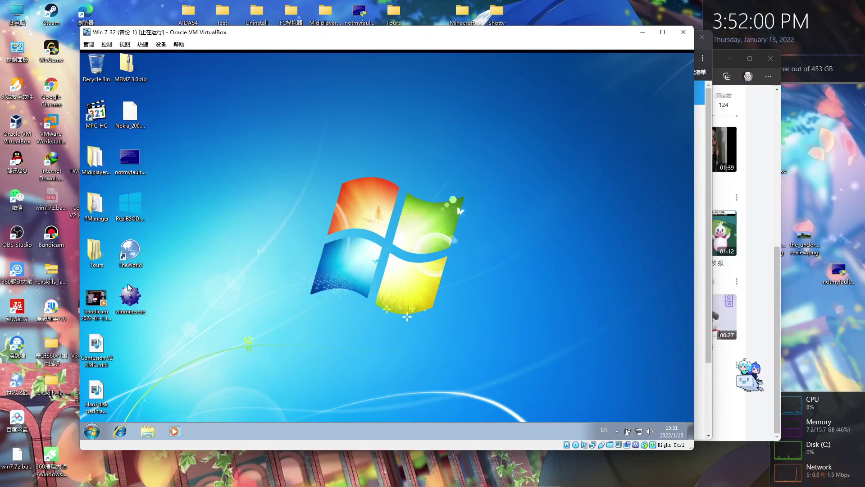
- Play the bandicam recording, move the player right, and crash the guest with Not My Fault
{"action": "double_click", "coordinate": [97, 301]}
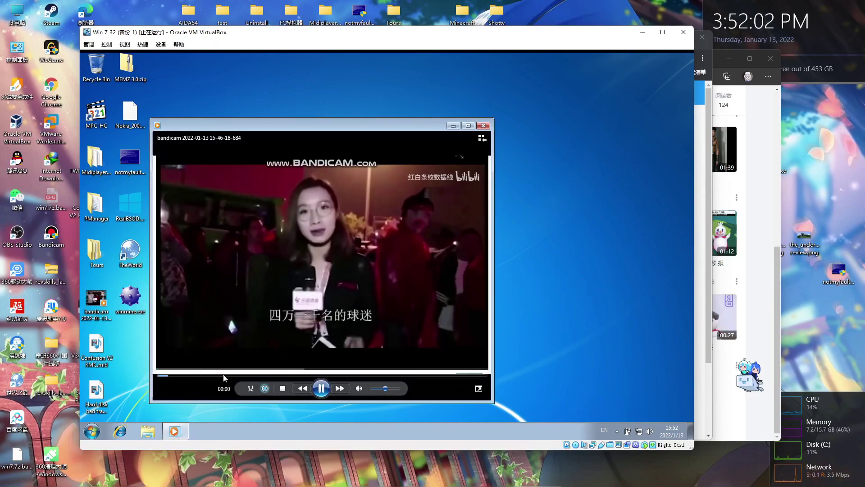
{"action": "left_click_drag", "start_coordinate": [305, 126], "coordinate": [470, 97]}
{"action": "double_click", "coordinate": [130, 162]}
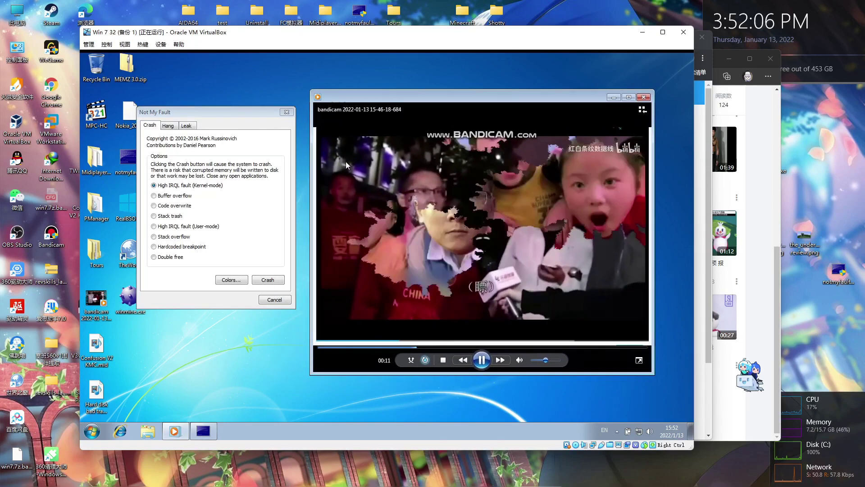
{"action": "left_click", "coordinate": [272, 281]}
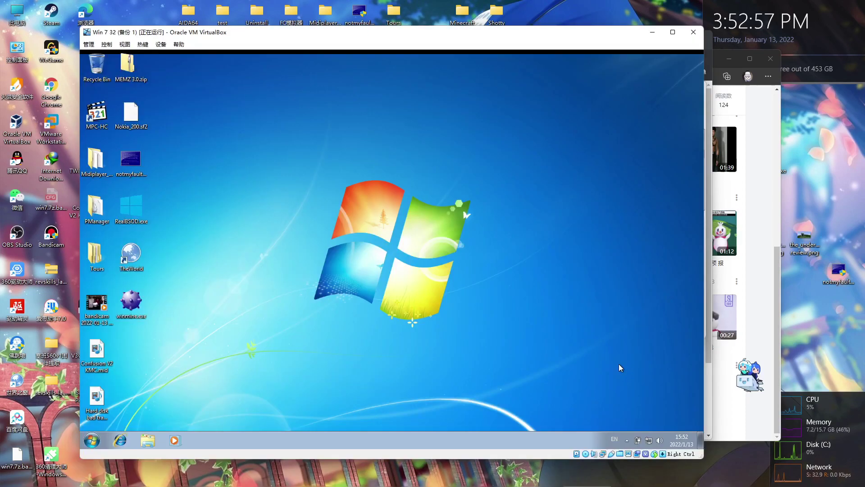
- Start the bandicam video, shift its player right, and blue-screen the guest via Not My Fault
{"action": "double_click", "coordinate": [96, 307]}
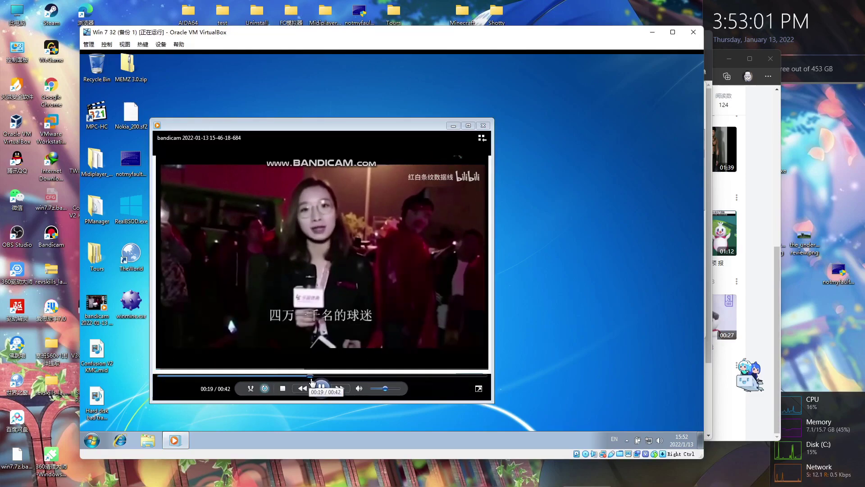
{"action": "left_click_drag", "start_coordinate": [260, 127], "coordinate": [440, 109]}
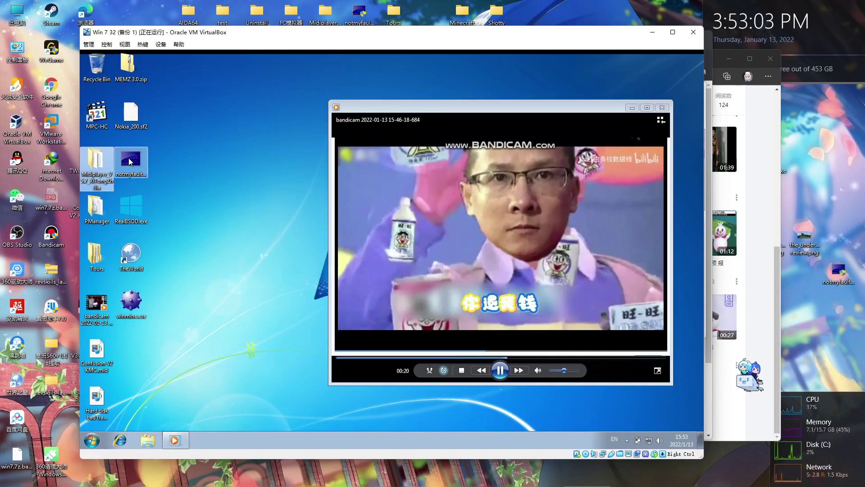
{"action": "double_click", "coordinate": [131, 162]}
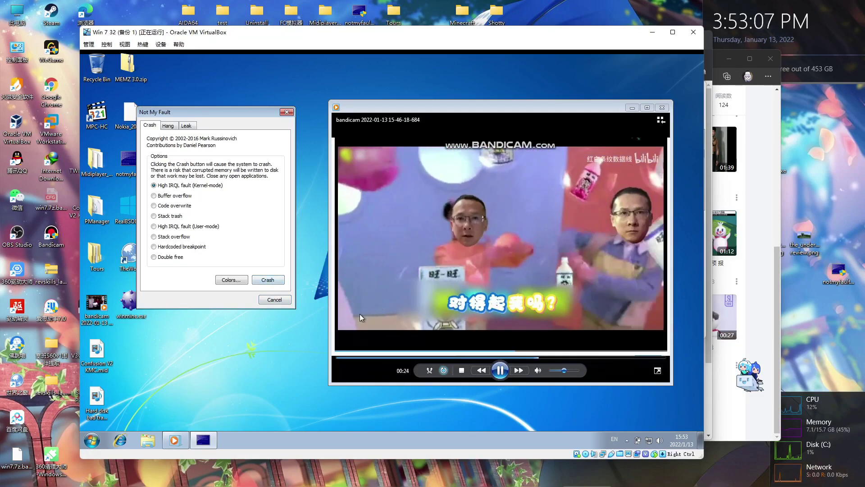
{"action": "left_click", "coordinate": [271, 281]}
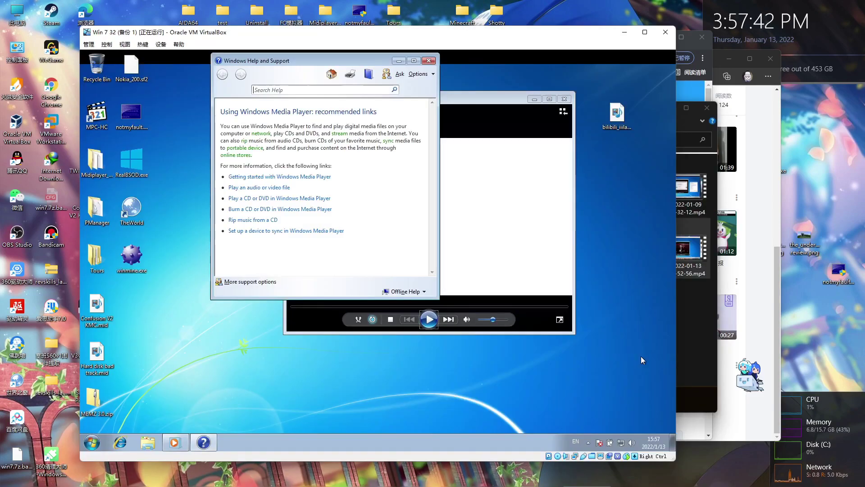
- Close Help and Support, start the video, crash the guest with Not My Fault, then power off
{"action": "left_click", "coordinate": [431, 60]}
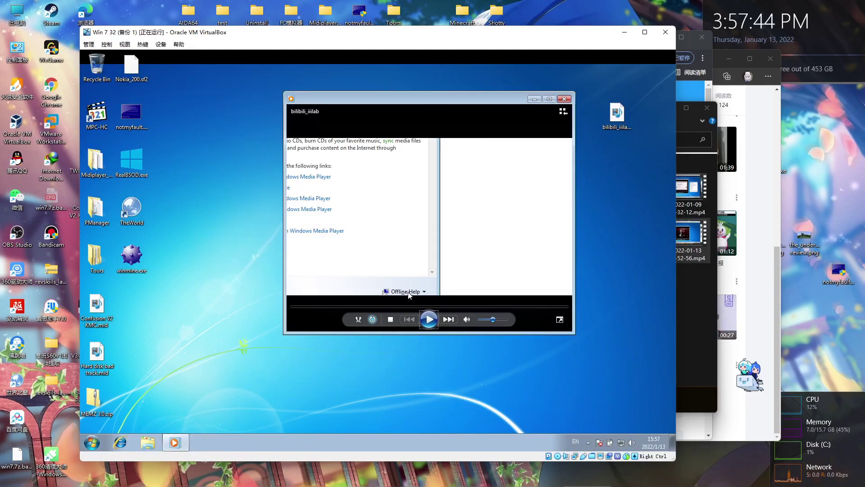
{"action": "left_click", "coordinate": [429, 319]}
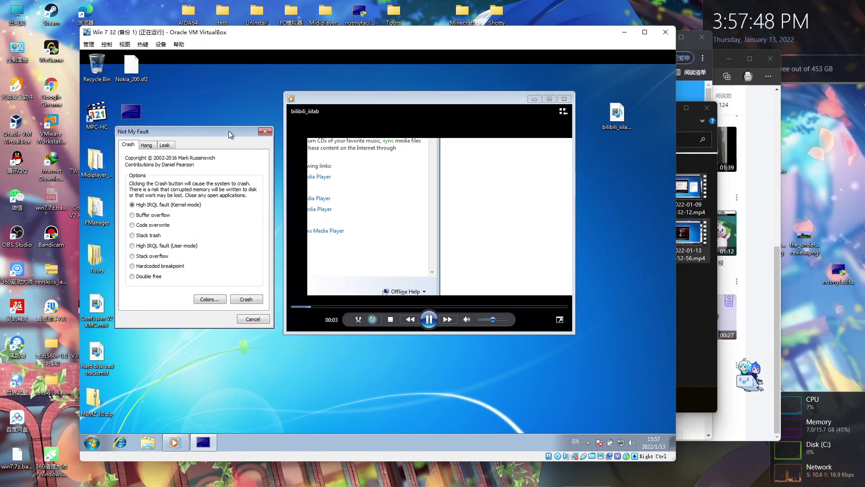
{"action": "left_click_drag", "start_coordinate": [261, 125], "coordinate": [236, 142]}
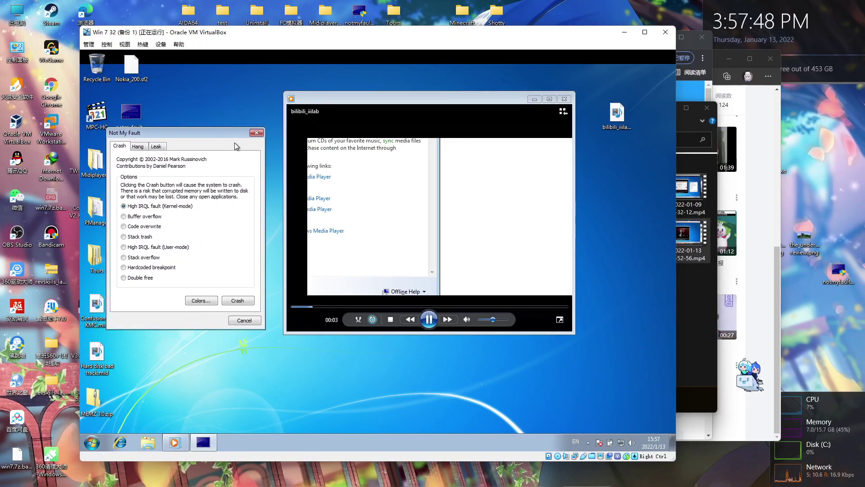
{"action": "left_click", "coordinate": [237, 301]}
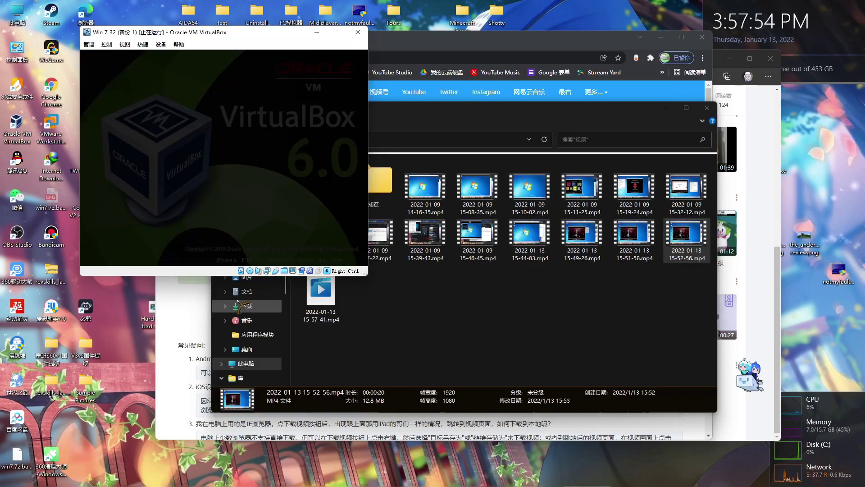
{"action": "left_click", "coordinate": [358, 32]}
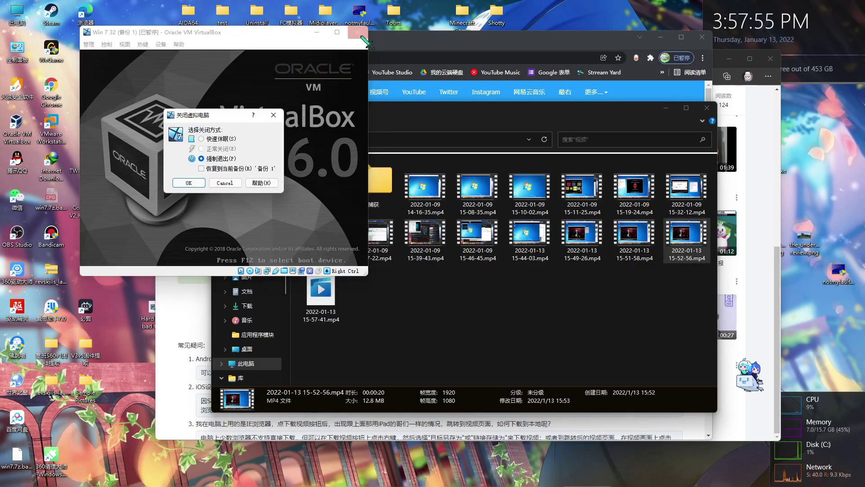
{"action": "left_click", "coordinate": [188, 184]}
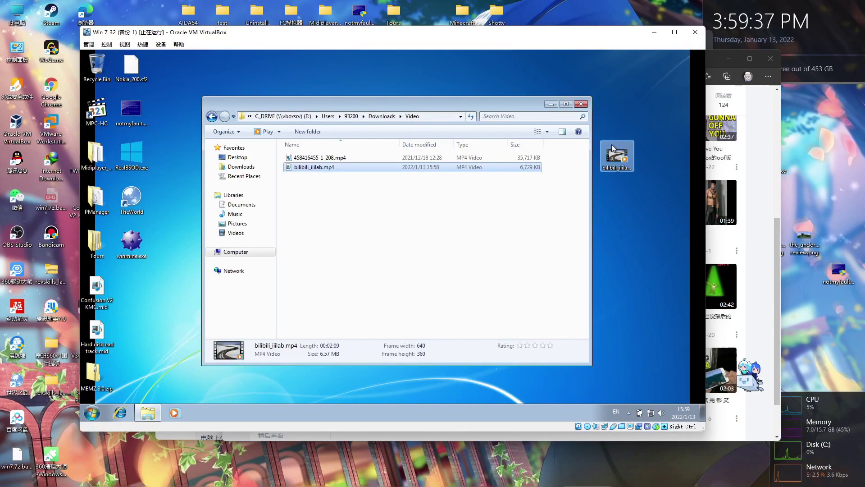
- Play the bilibili video, crash the guest with Not My Fault, and power the VM off
{"action": "double_click", "coordinate": [615, 155]}
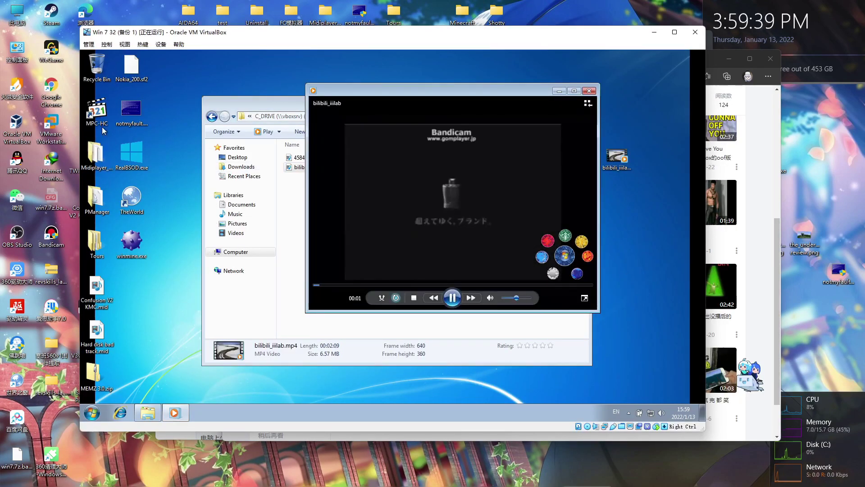
{"action": "double_click", "coordinate": [131, 112]}
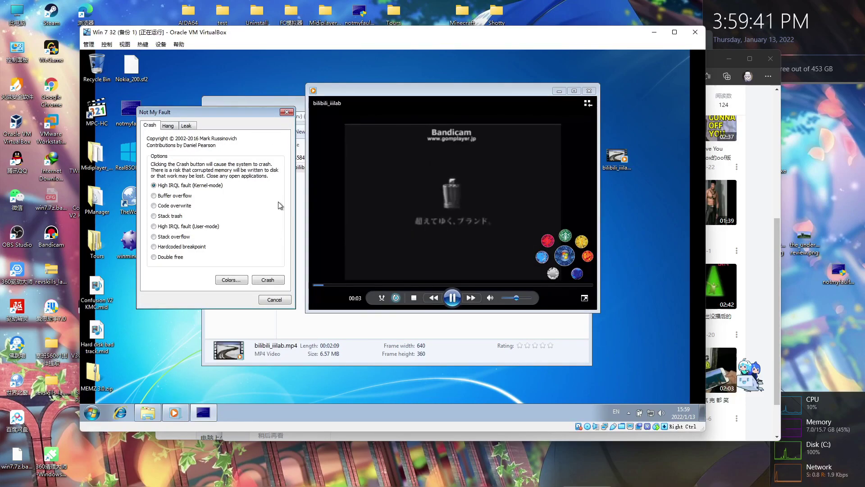
{"action": "left_click", "coordinate": [268, 280]}
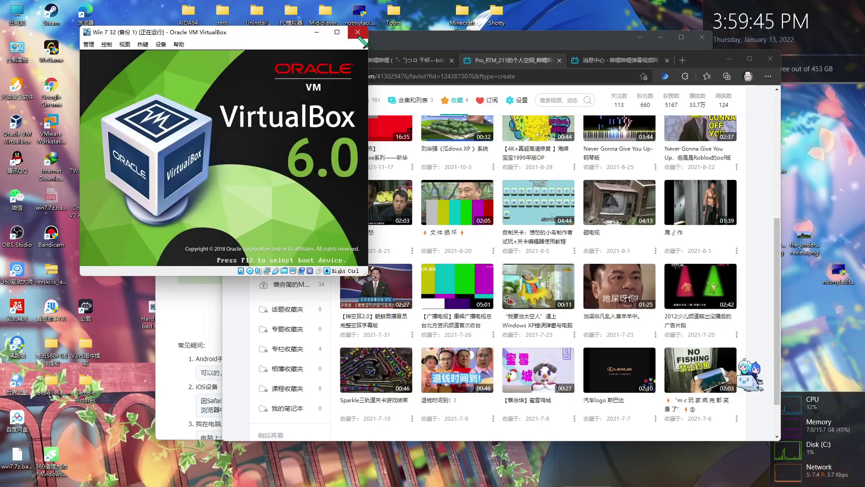
{"action": "left_click", "coordinate": [358, 33]}
{"action": "key", "text": "Return"}
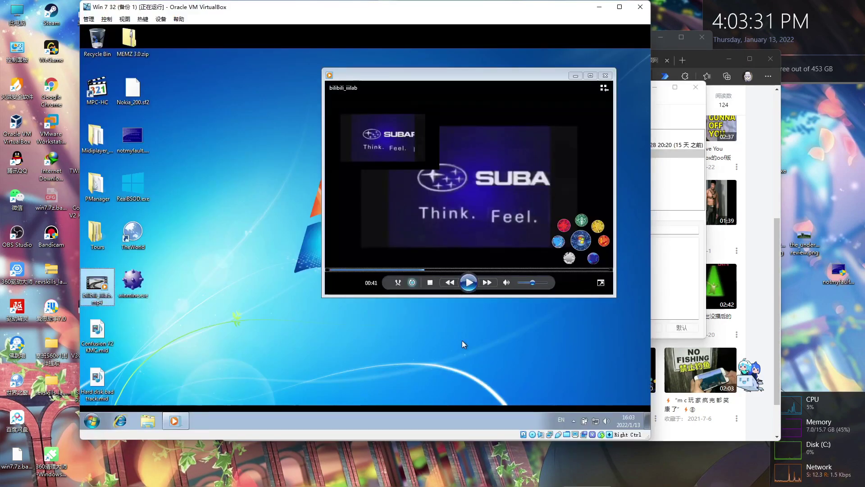
- Resume the video and crash the guest with Not My Fault's High IRQL fault
{"action": "left_click", "coordinate": [470, 283]}
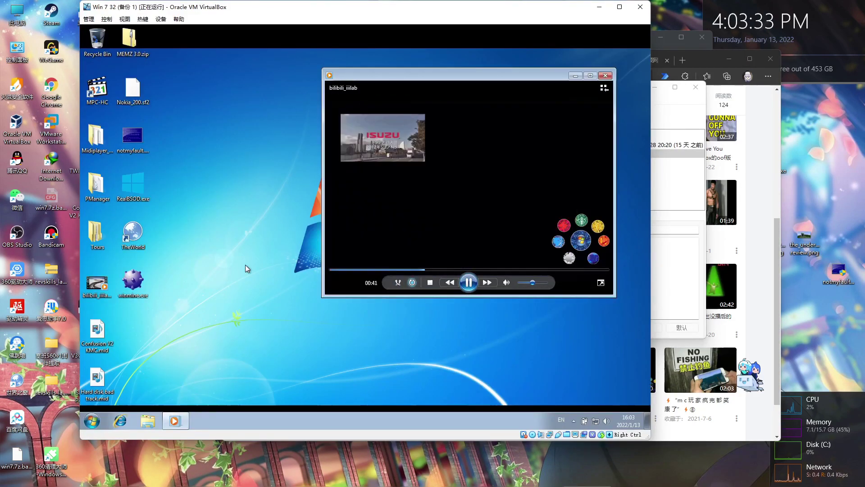
{"action": "double_click", "coordinate": [133, 142]}
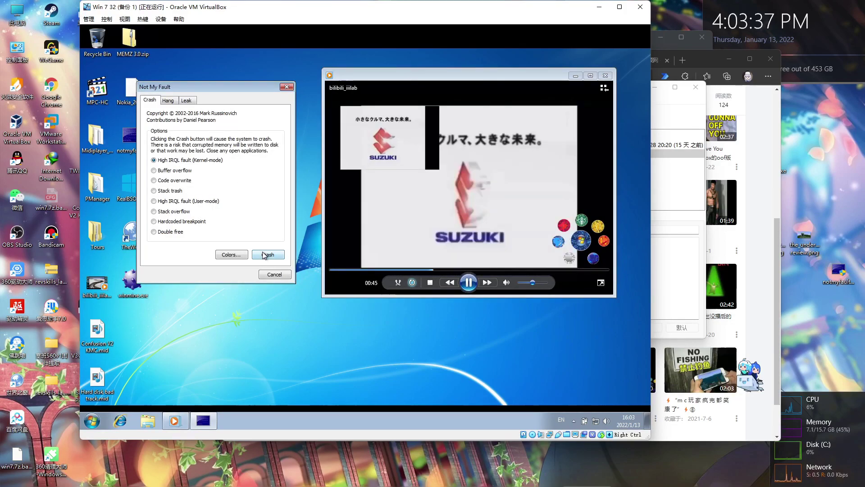
{"action": "left_click", "coordinate": [268, 254]}
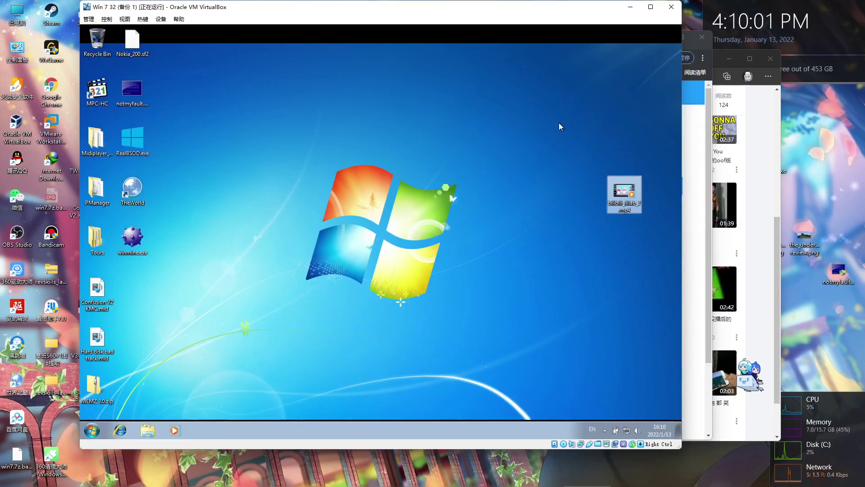
- Open bilibili_iiilab_2, arrange the player, Not My Fault and Minesweeper, and crash the guest
{"action": "double_click", "coordinate": [629, 198]}
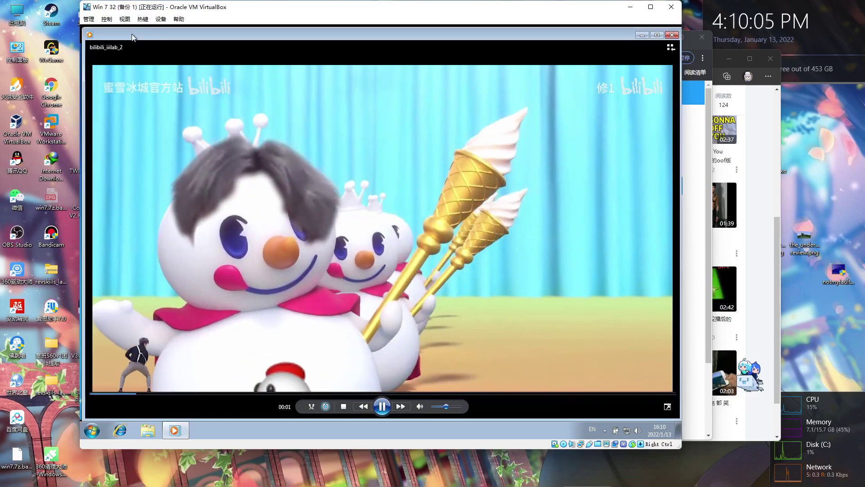
{"action": "mouse_move", "coordinate": [127, 32]}
{"action": "left_mouse_down"}
{"action": "mouse_move", "coordinate": [270, 42]}
{"action": "mouse_move", "coordinate": [404, 101]}
{"action": "mouse_move", "coordinate": [348, 57]}
{"action": "mouse_move", "coordinate": [279, 65]}
{"action": "left_mouse_up"}
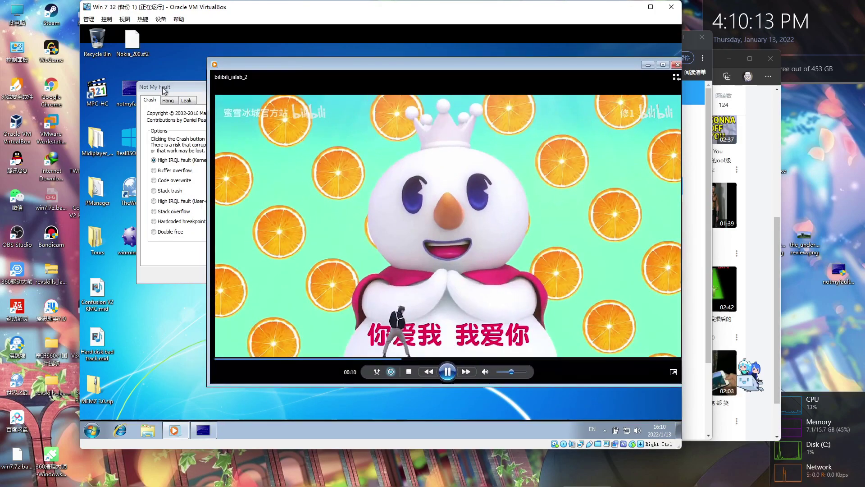
{"action": "mouse_move", "coordinate": [203, 88]}
{"action": "left_mouse_down"}
{"action": "mouse_move", "coordinate": [167, 120]}
{"action": "mouse_move", "coordinate": [133, 259]}
{"action": "mouse_move", "coordinate": [128, 162]}
{"action": "left_mouse_up"}
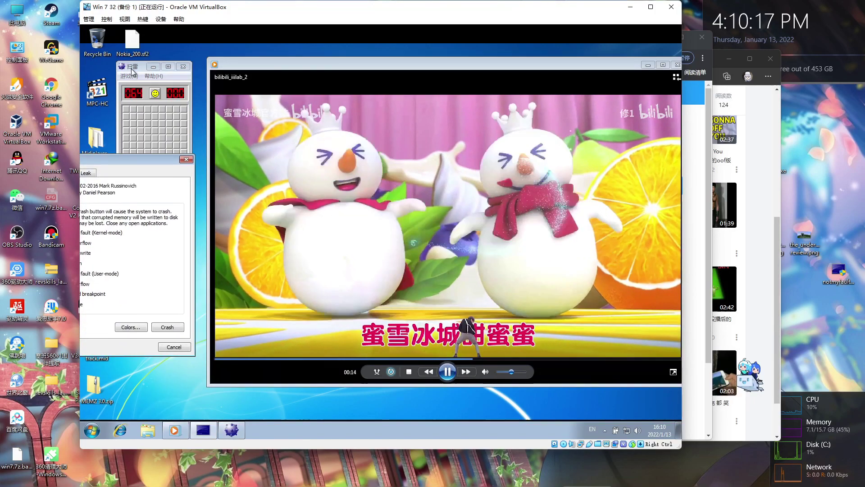
{"action": "left_click_drag", "start_coordinate": [145, 66], "coordinate": [126, 252]}
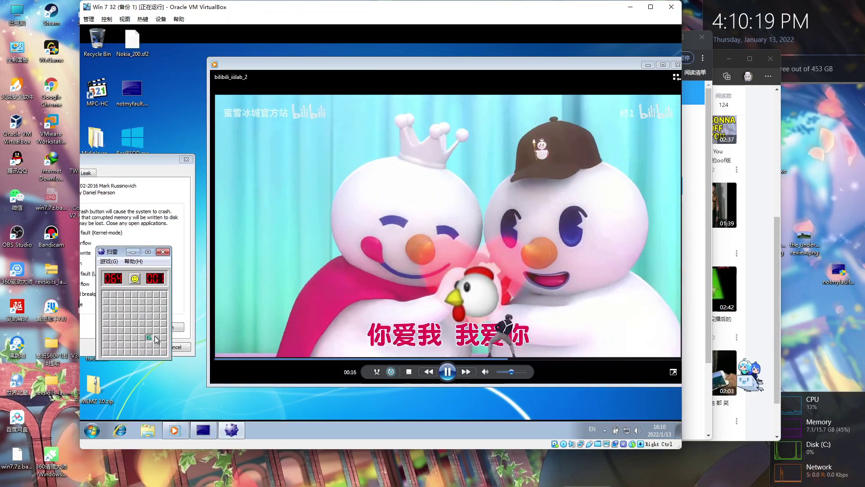
{"action": "left_click", "coordinate": [136, 318]}
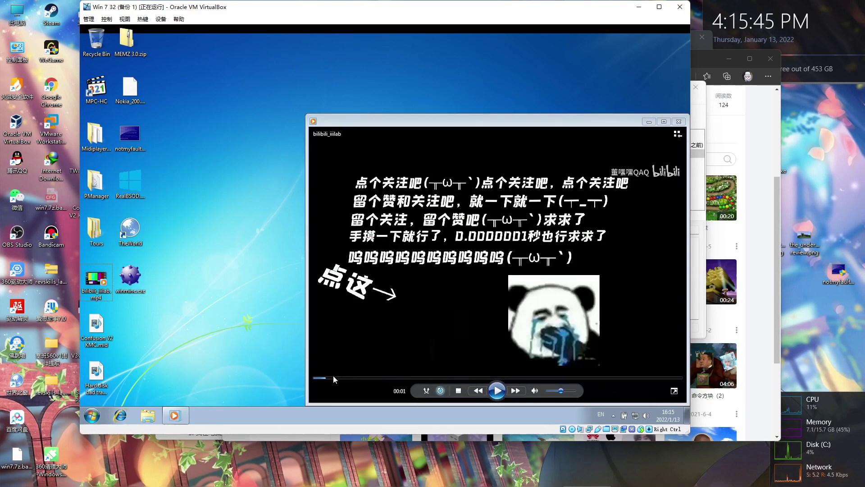
- Skip the video ahead, launch Not My Fault, resume playback, and trigger its kernel-mode crash
{"action": "left_click_drag", "start_coordinate": [334, 379], "coordinate": [345, 380]}
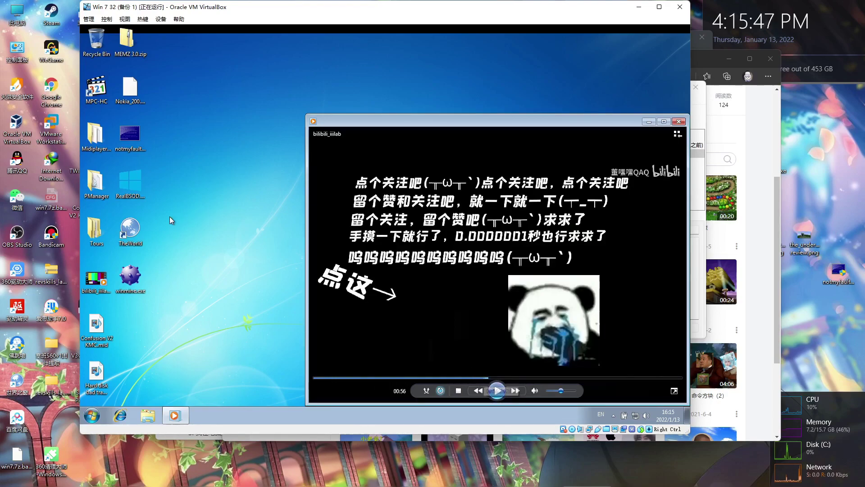
{"action": "double_click", "coordinate": [127, 142]}
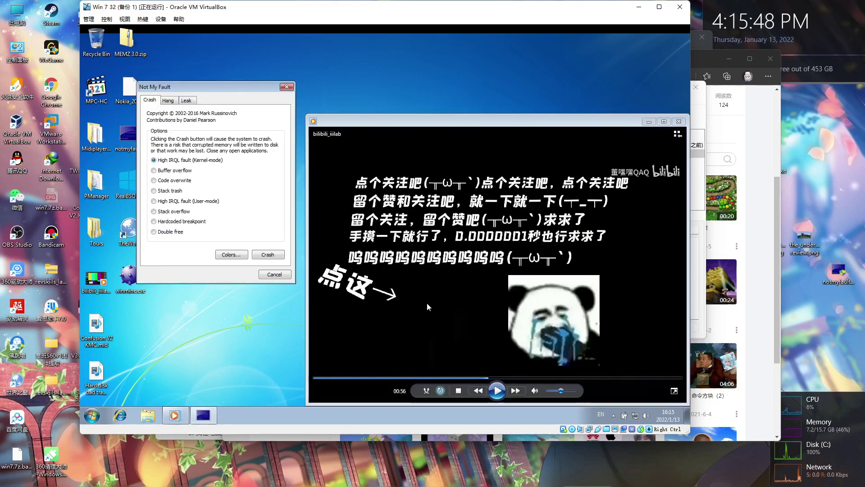
{"action": "left_click", "coordinate": [497, 391]}
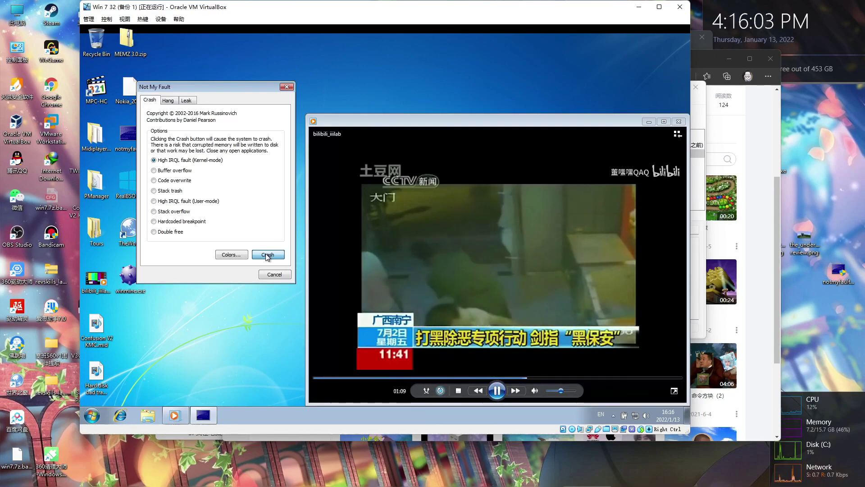
{"action": "left_click", "coordinate": [267, 256]}
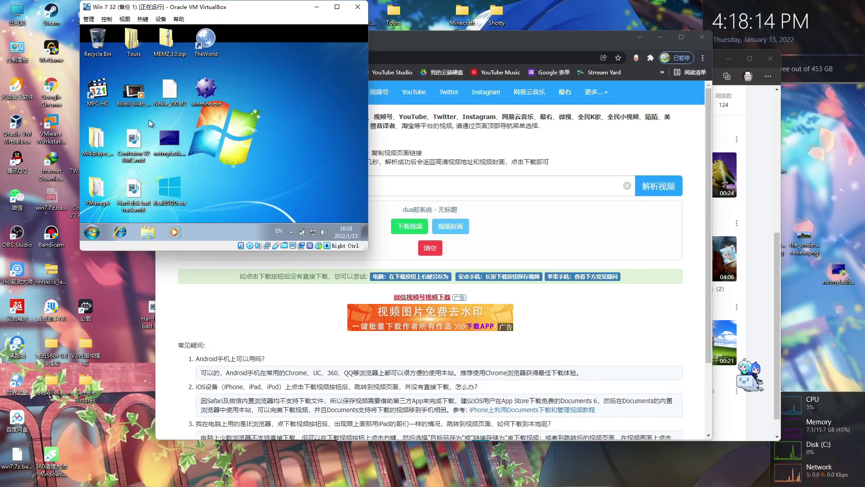
- Play bilibili_iiilab_2 in the guest and open Task Manager from the taskbar menu
{"action": "double_click", "coordinate": [141, 97]}
{"action": "right_click", "coordinate": [297, 233]}
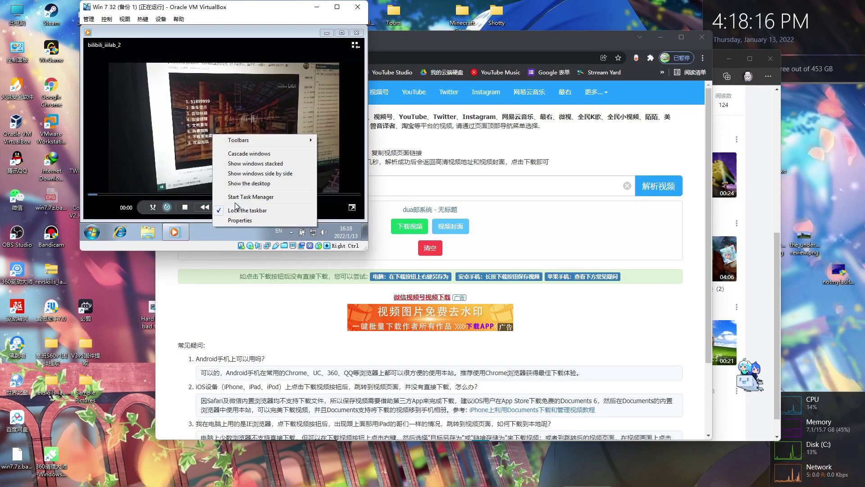
{"action": "left_click", "coordinate": [298, 196]}
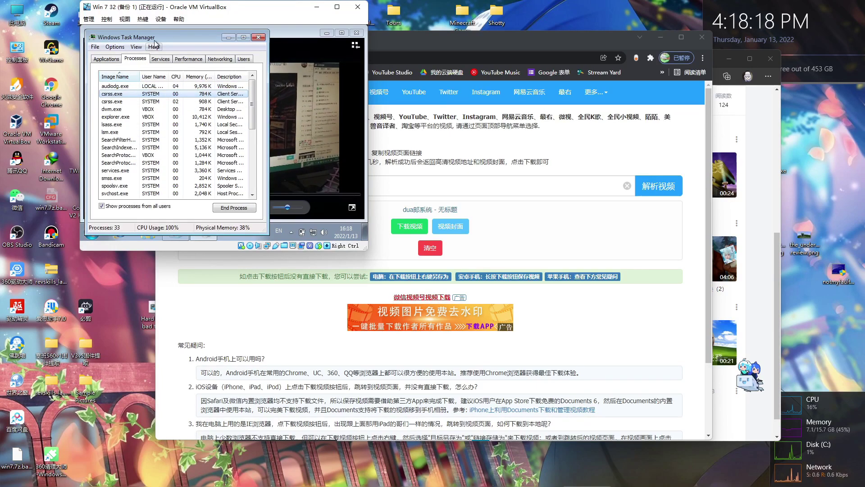
{"action": "left_click_drag", "start_coordinate": [154, 42], "coordinate": [146, 122]}
- Start the browser video download, return to the VM, and move the csrss.exe confirmation aside
{"action": "left_click", "coordinate": [410, 226]}
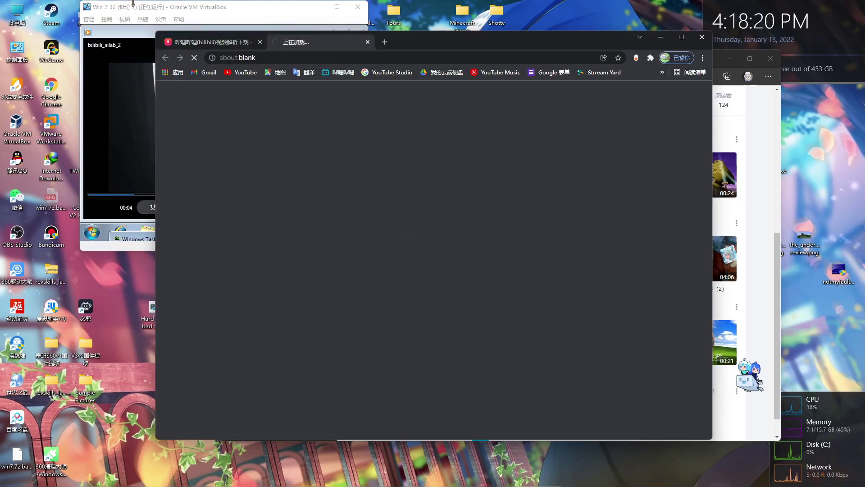
{"action": "left_click", "coordinate": [143, 8]}
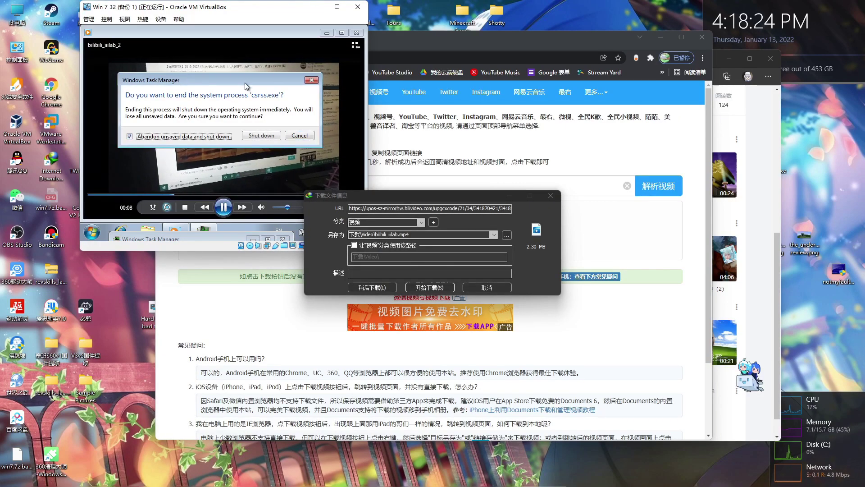
{"action": "left_click_drag", "start_coordinate": [247, 86], "coordinate": [208, 226]}
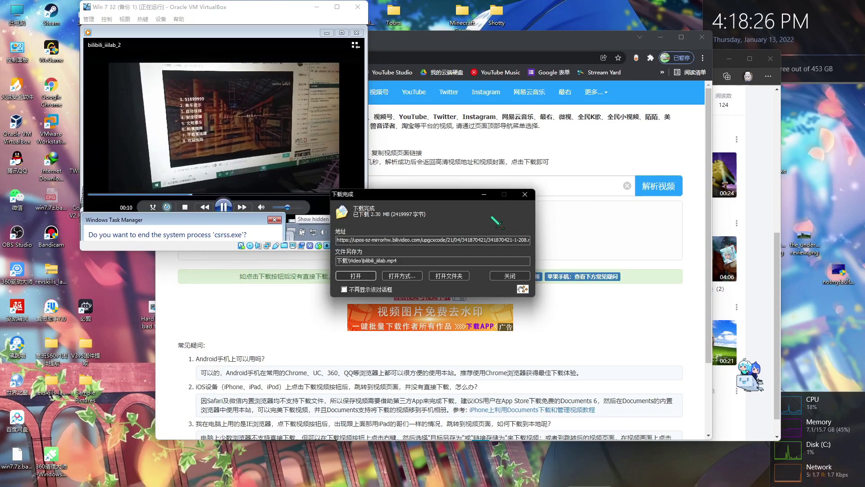
{"action": "left_click", "coordinate": [431, 287]}
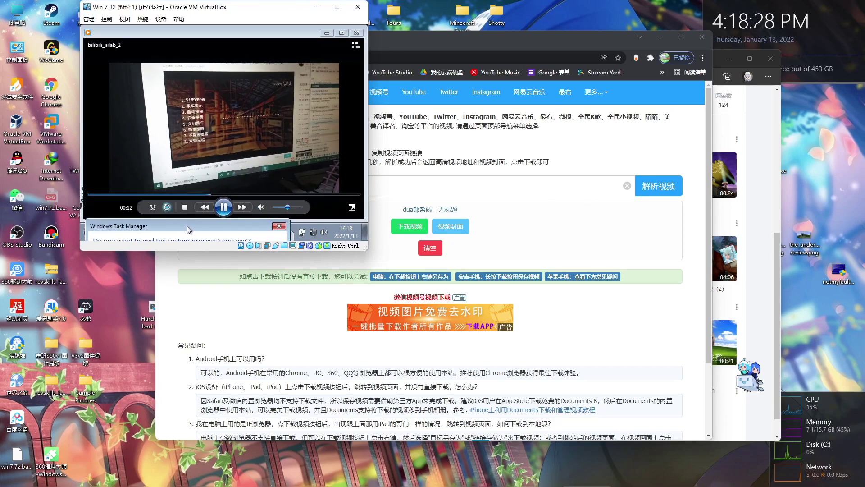